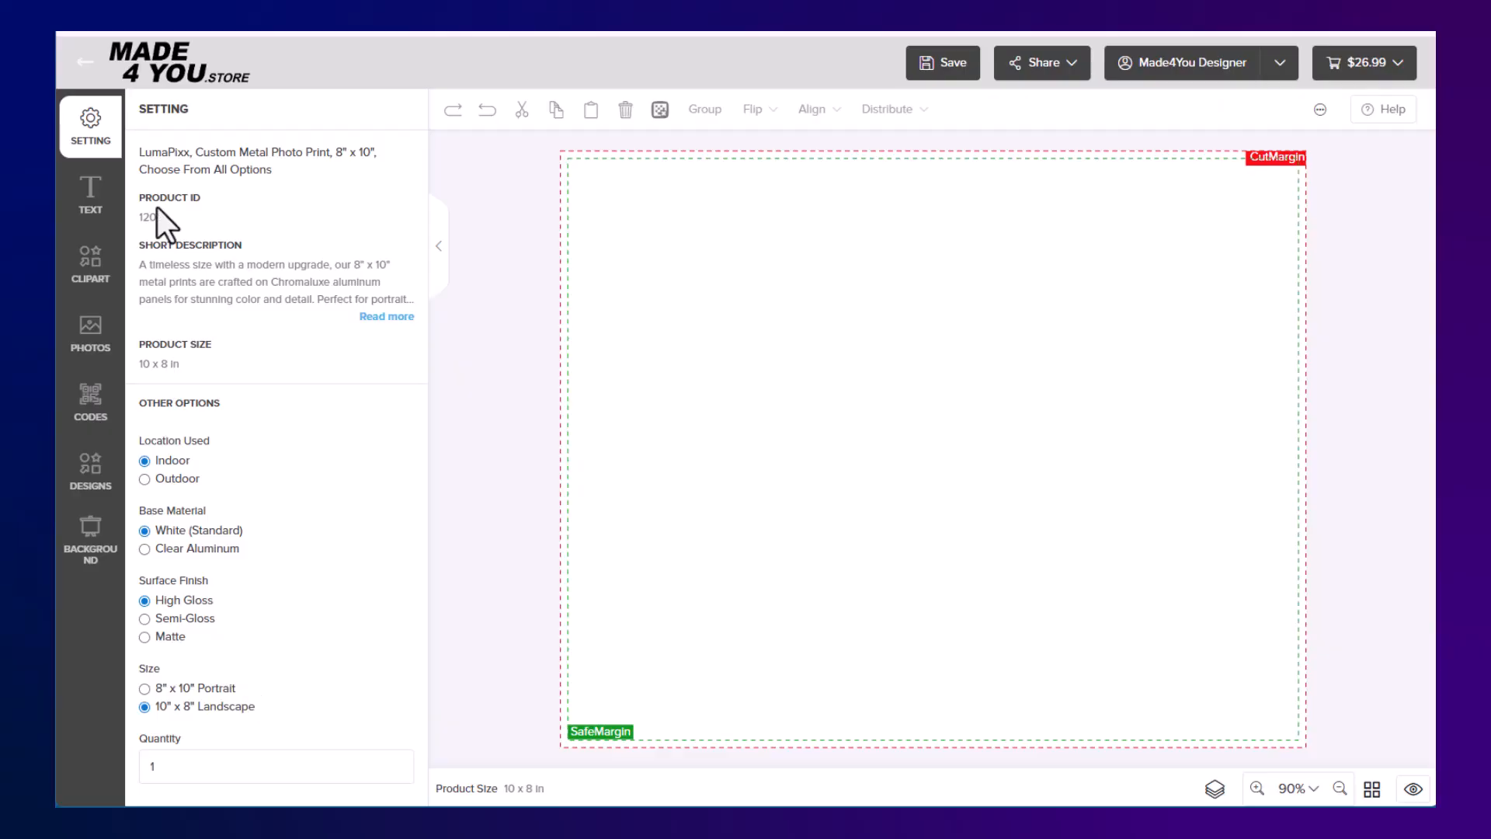
# Add a heading text to the blank canvas and position it in the upper part of the print area
pyautogui.click(89, 194)
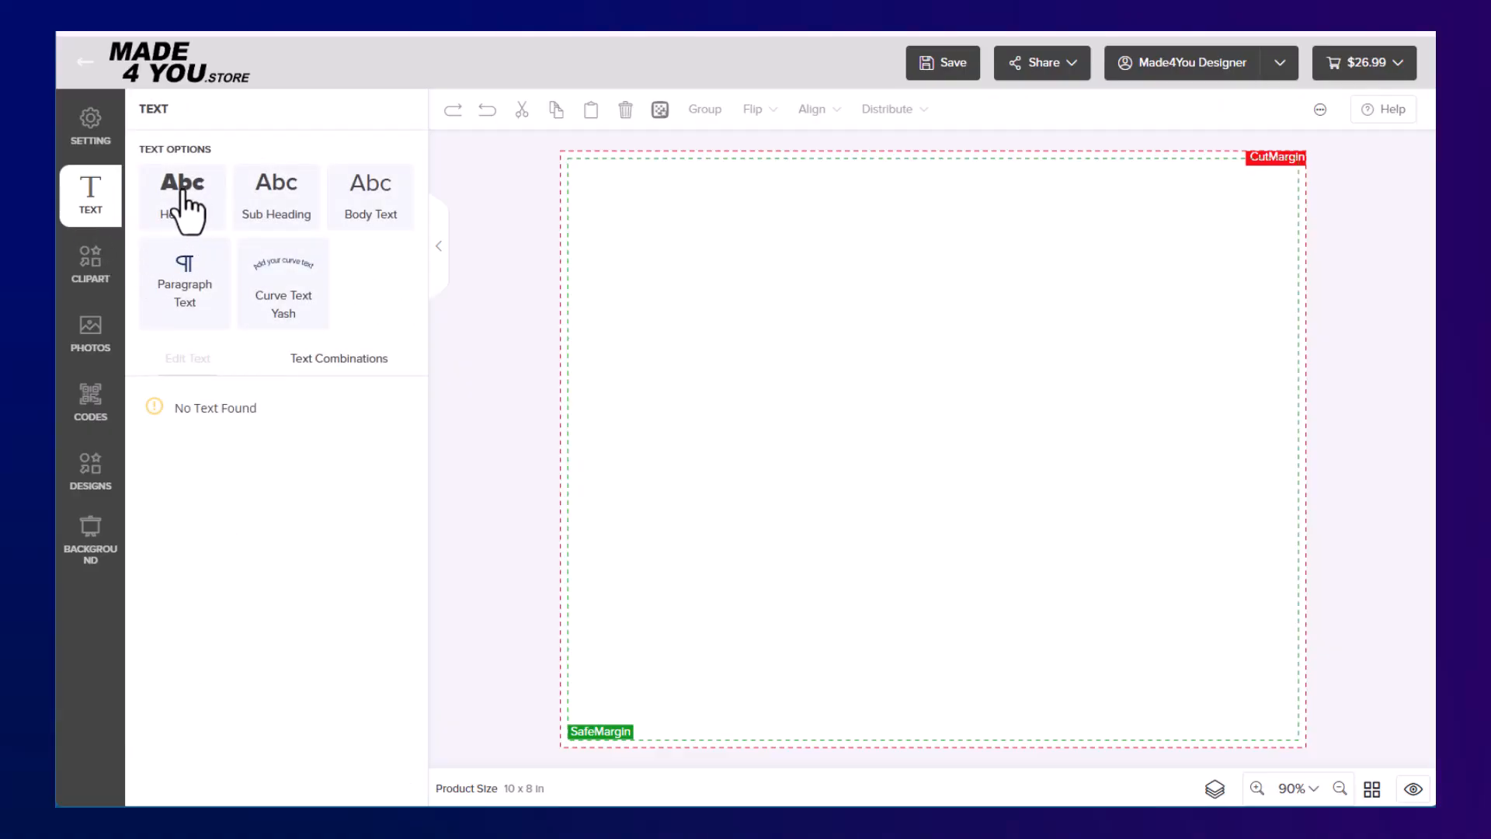
pyautogui.click(183, 211)
pyautogui.moveTo(759, 389); pyautogui.dragTo(717, 224)
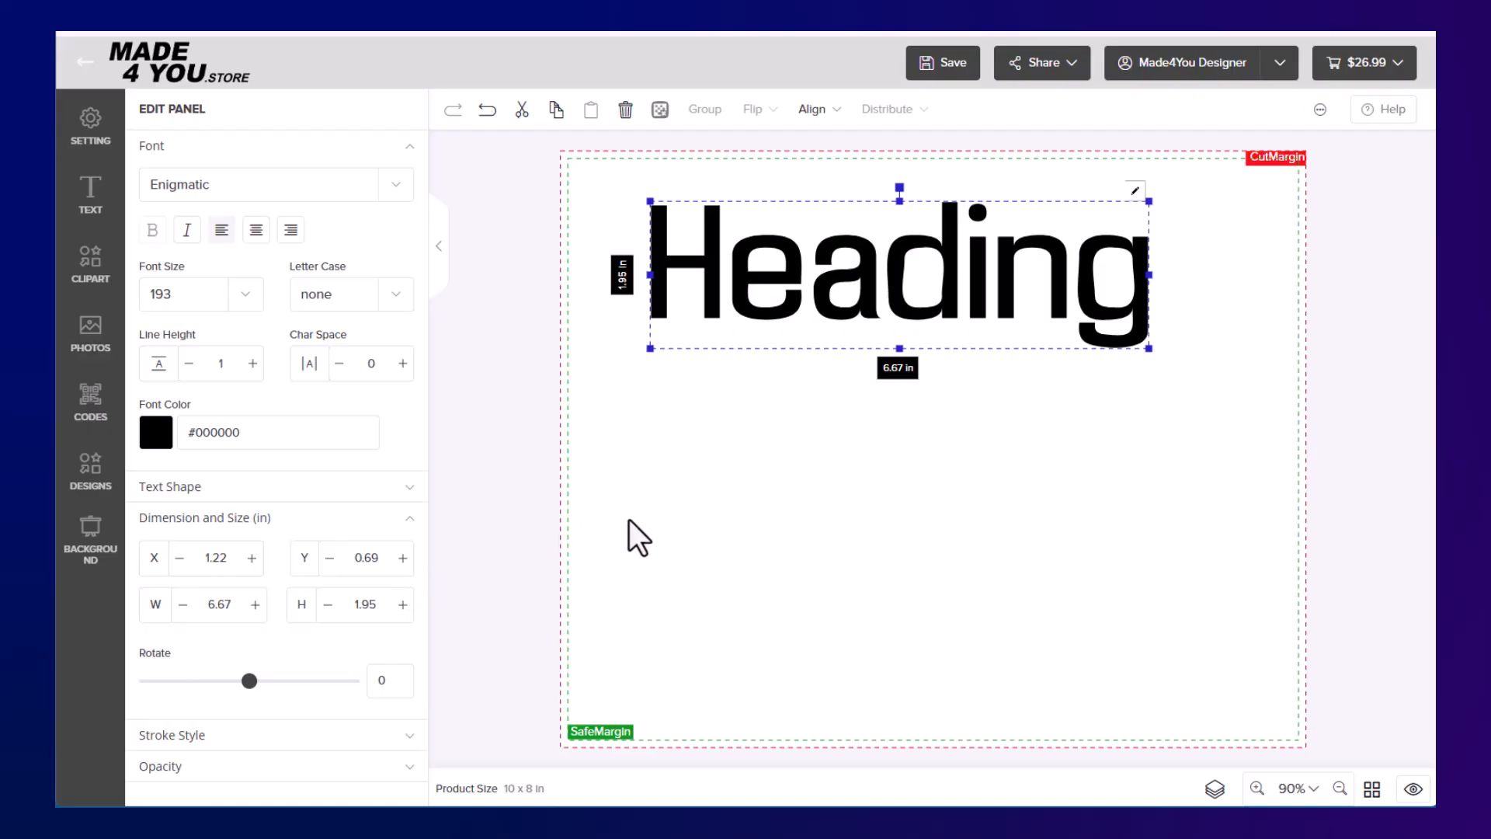
pyautogui.moveTo(899, 286); pyautogui.dragTo(948, 450)
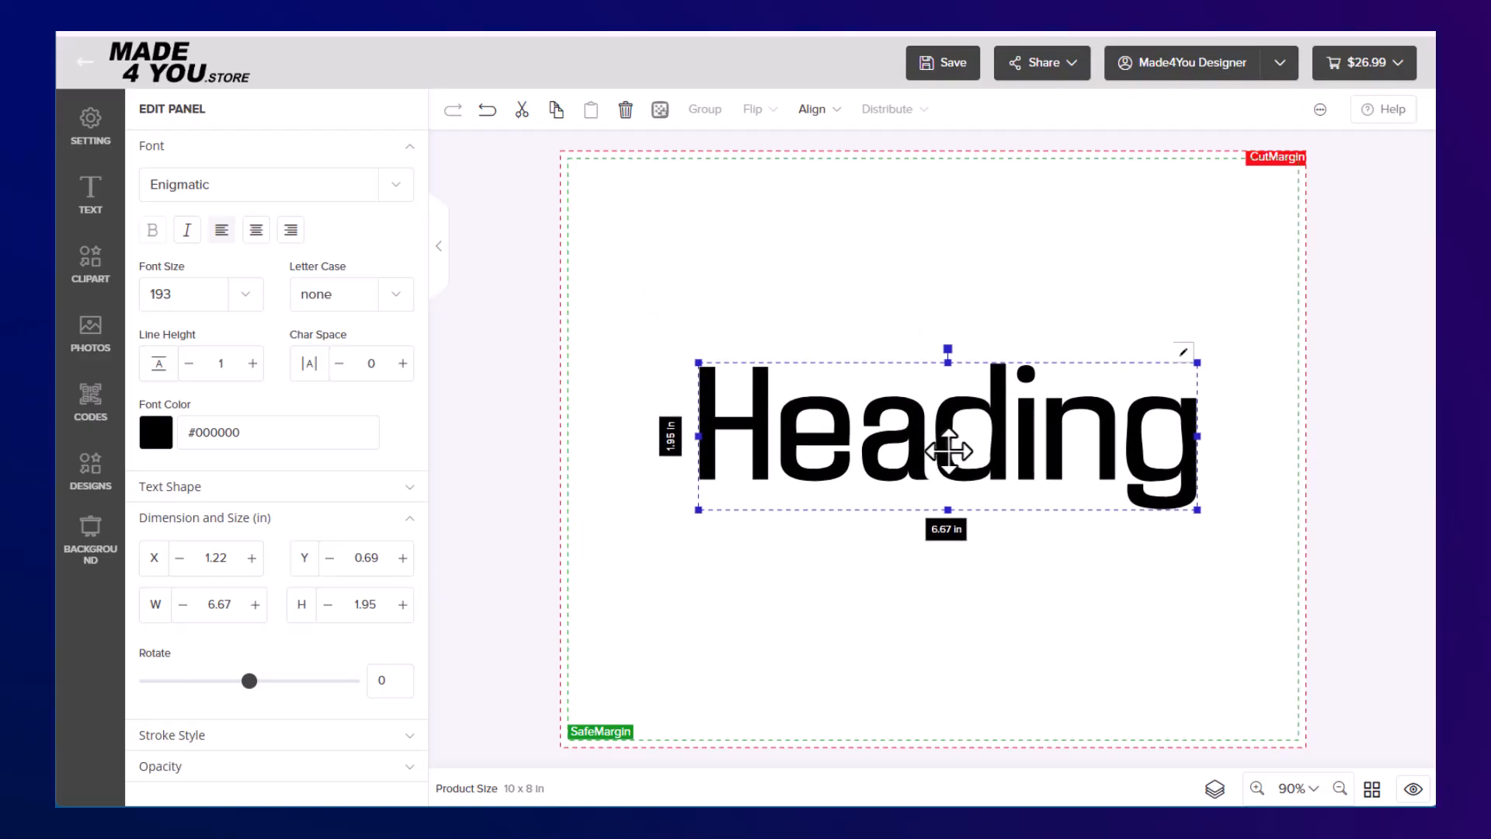
pyautogui.moveTo(832, 440); pyautogui.dragTo(877, 303)
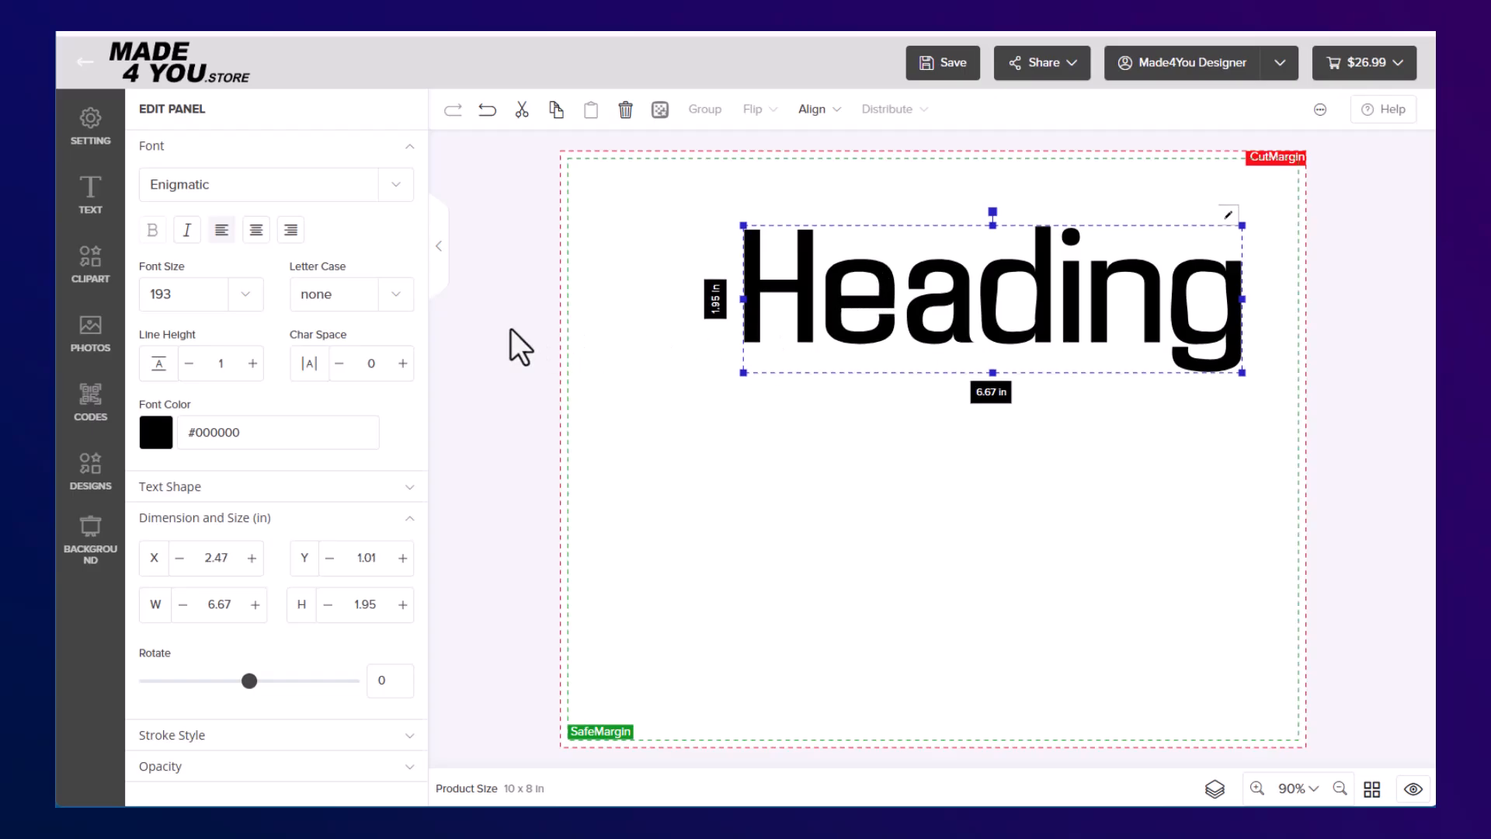
# Add a sub heading, move it beneath the heading, and delete both text objects from the canvas
pyautogui.click(91, 192)
pyautogui.click(278, 204)
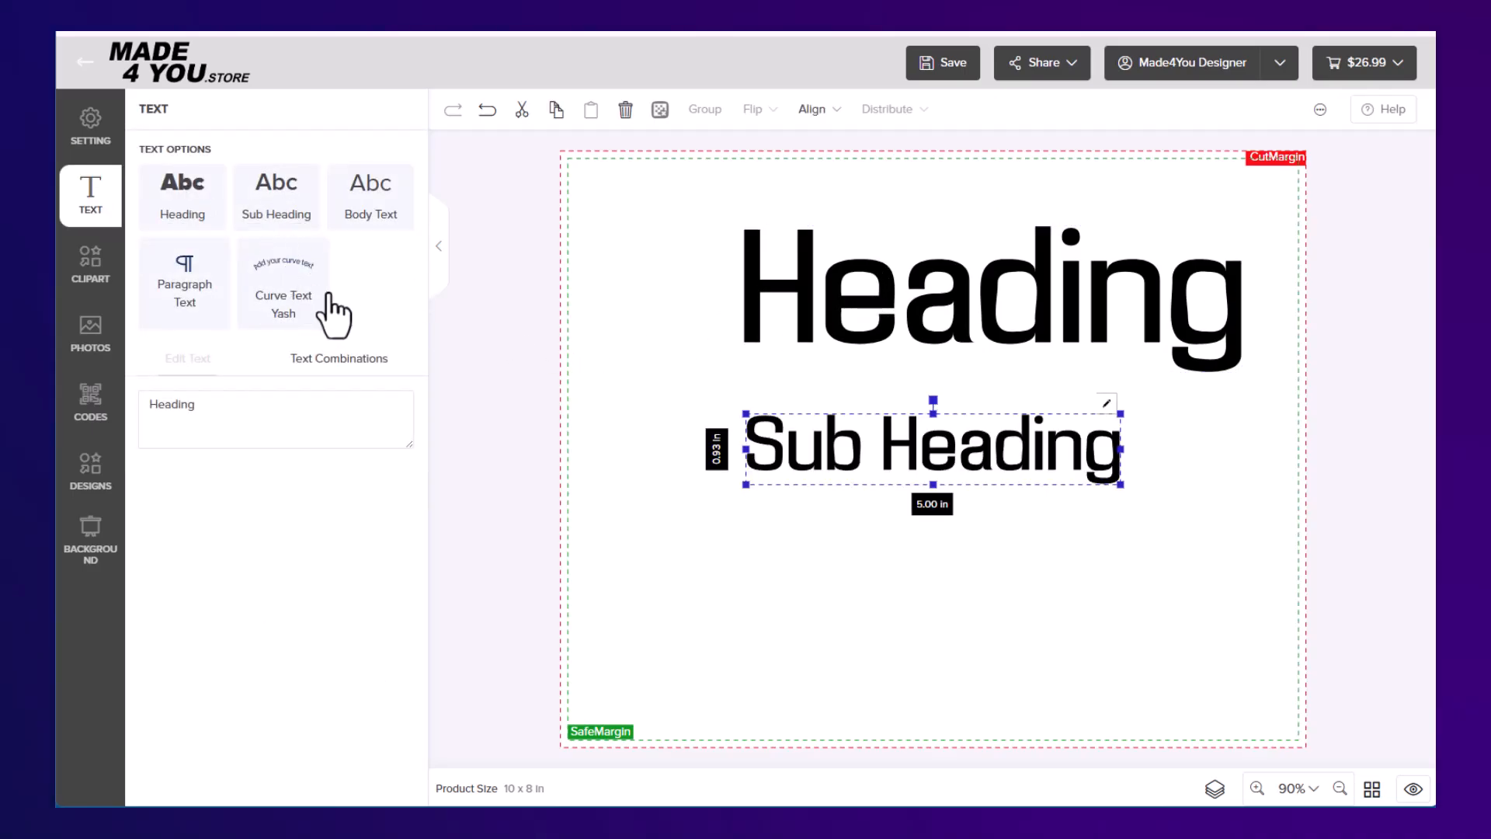
pyautogui.moveTo(860, 449); pyautogui.dragTo(936, 441)
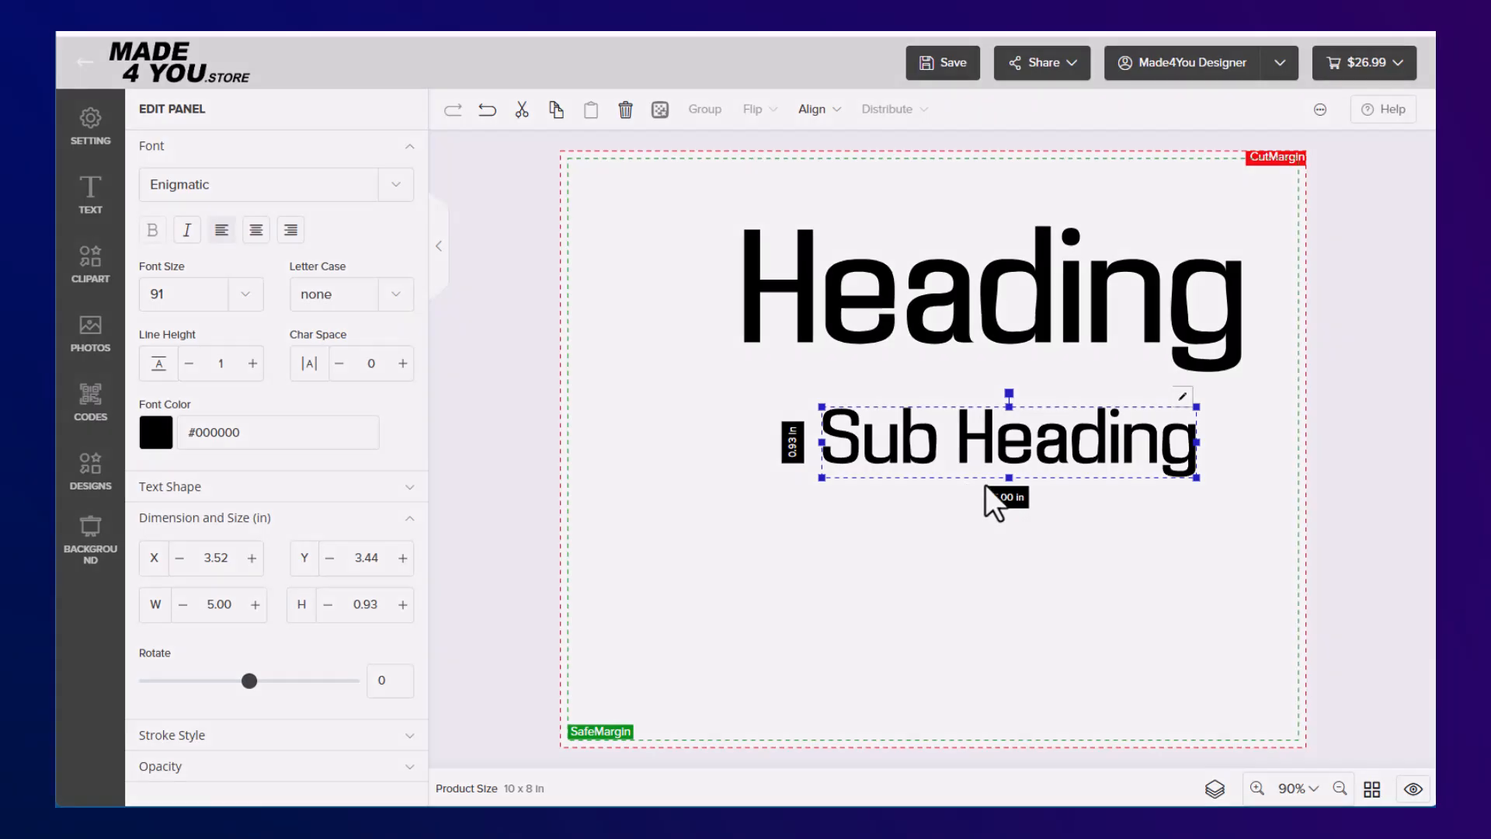
pyautogui.press('Delete')
pyautogui.click(812, 484)
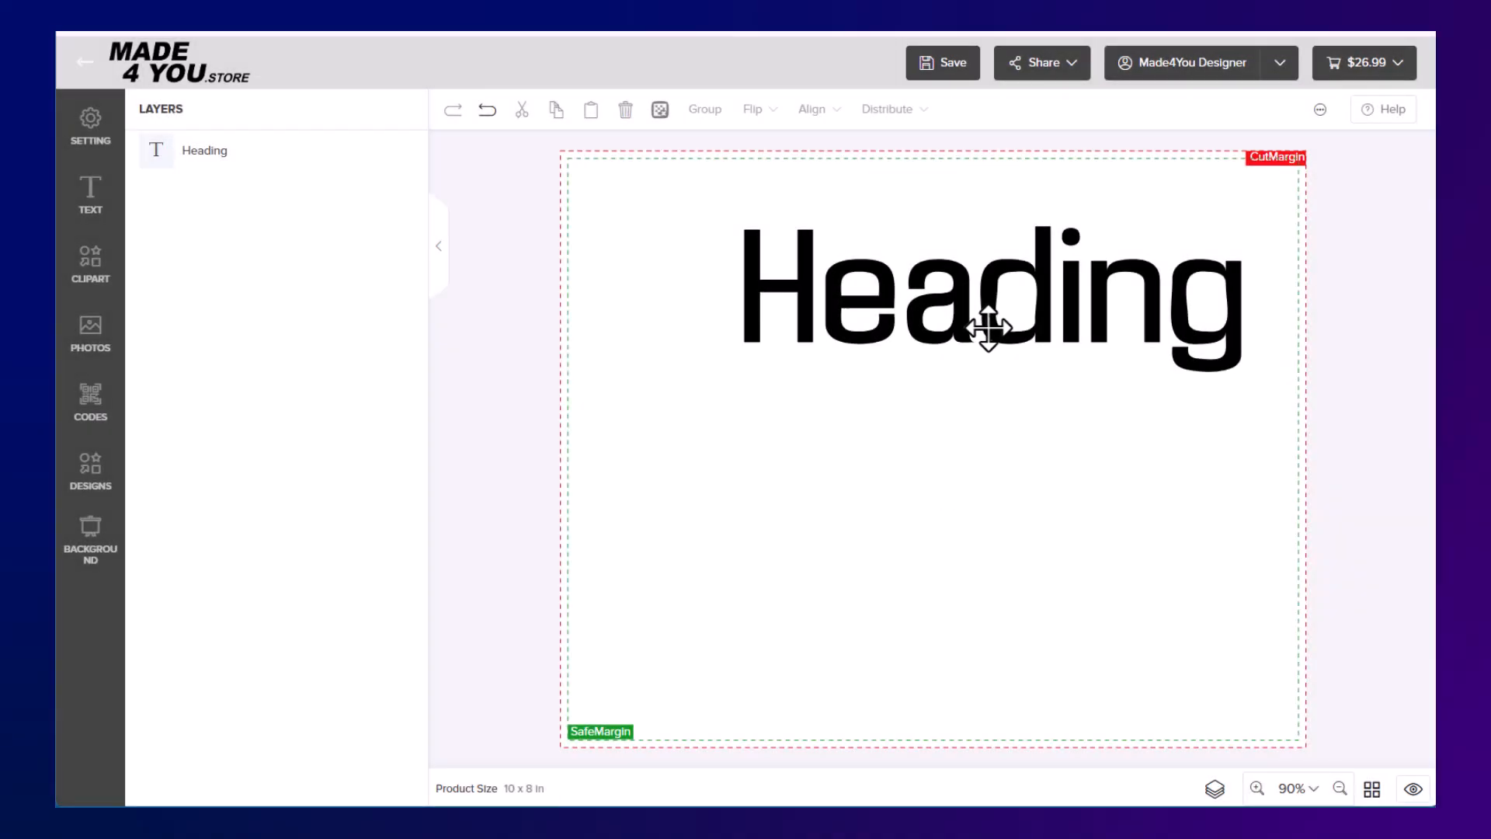
pyautogui.click(987, 335)
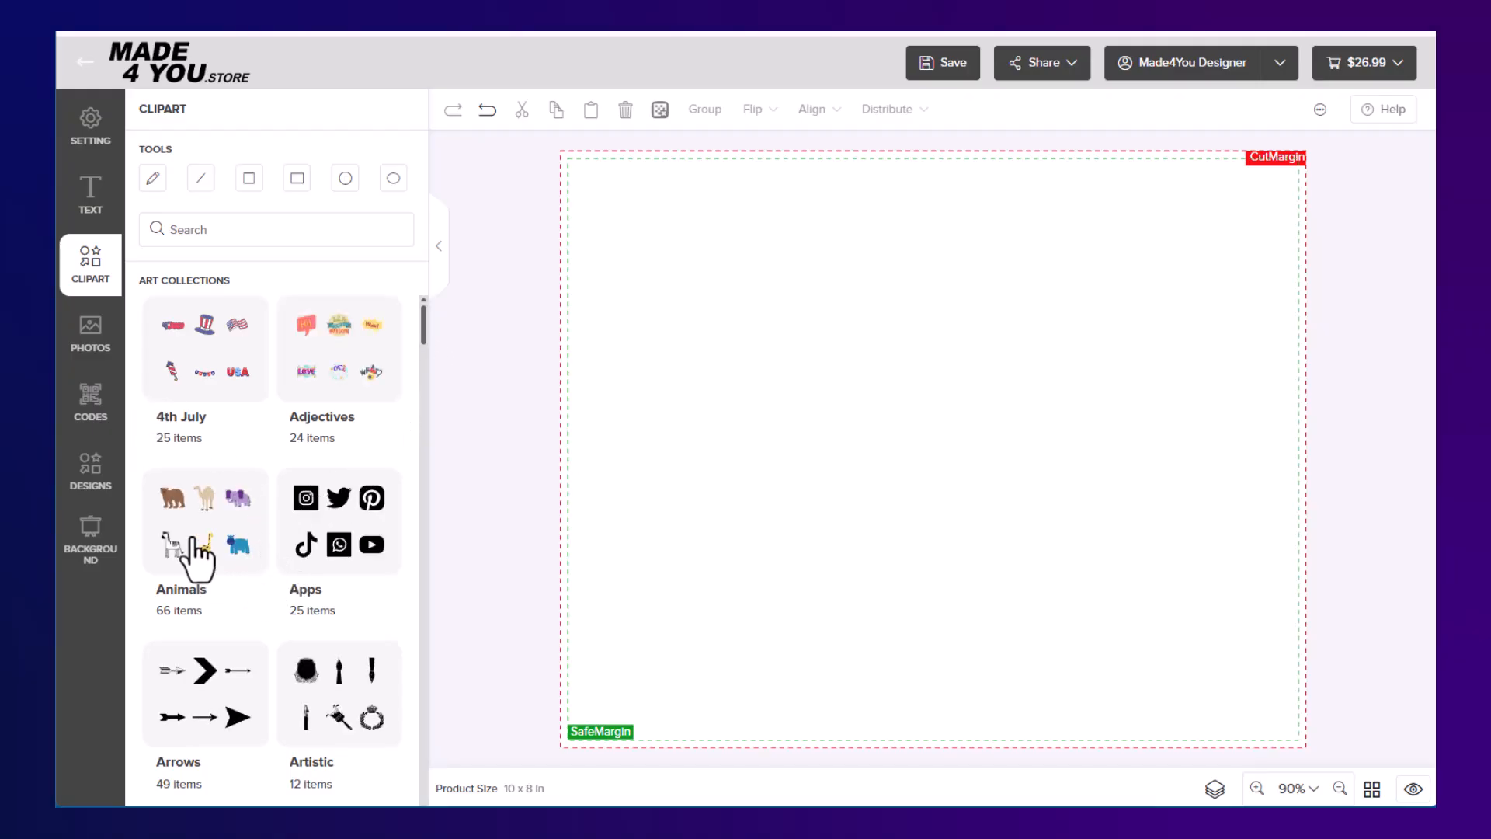
# Insert the waving American flag from the 4th July clipart collection and enlarge it to about 7.64 by 4.75 in
pyautogui.click(206, 401)
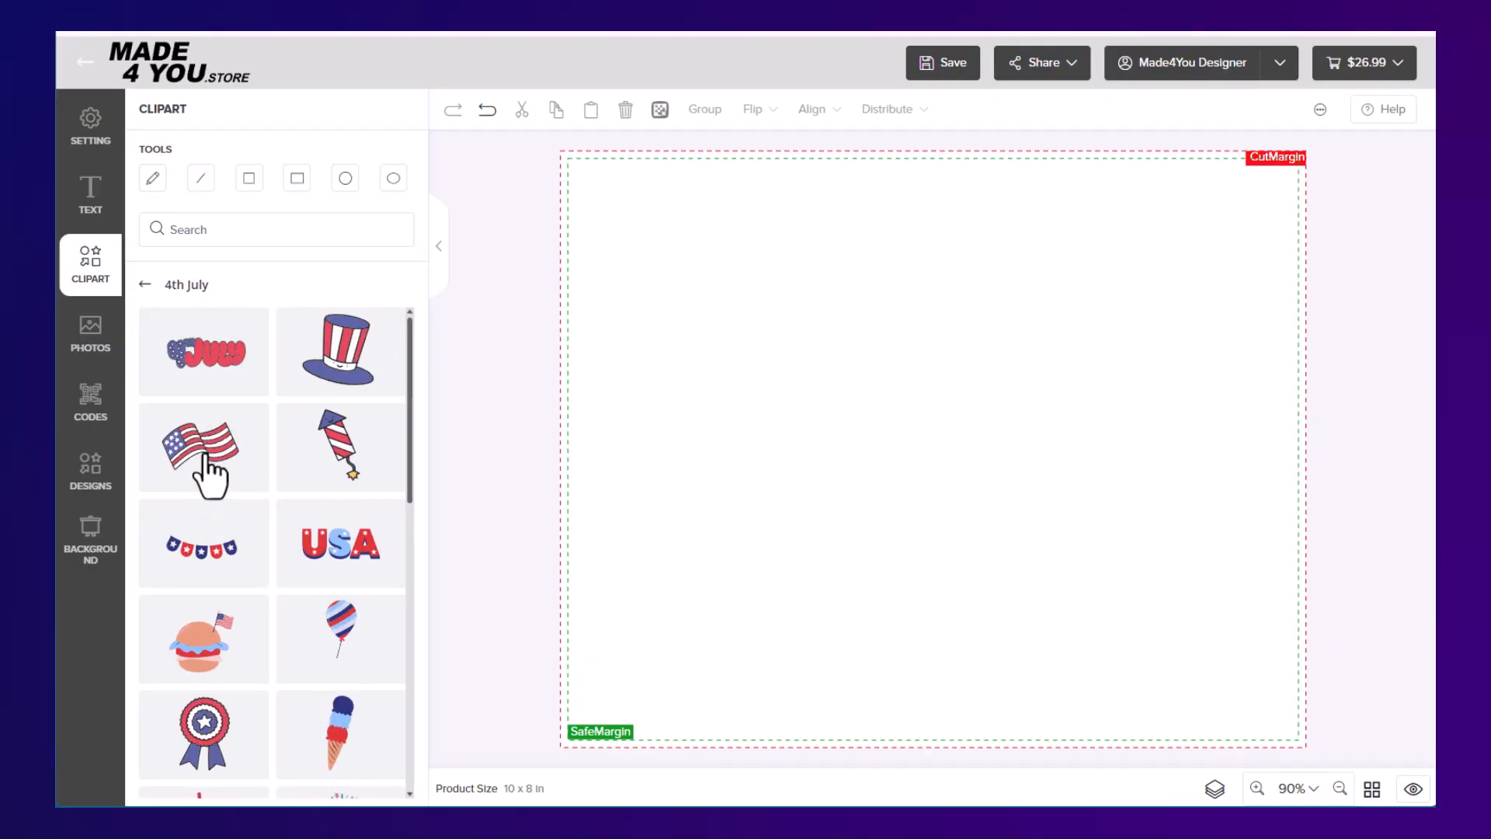
pyautogui.click(205, 468)
pyautogui.moveTo(738, 473); pyautogui.dragTo(624, 358)
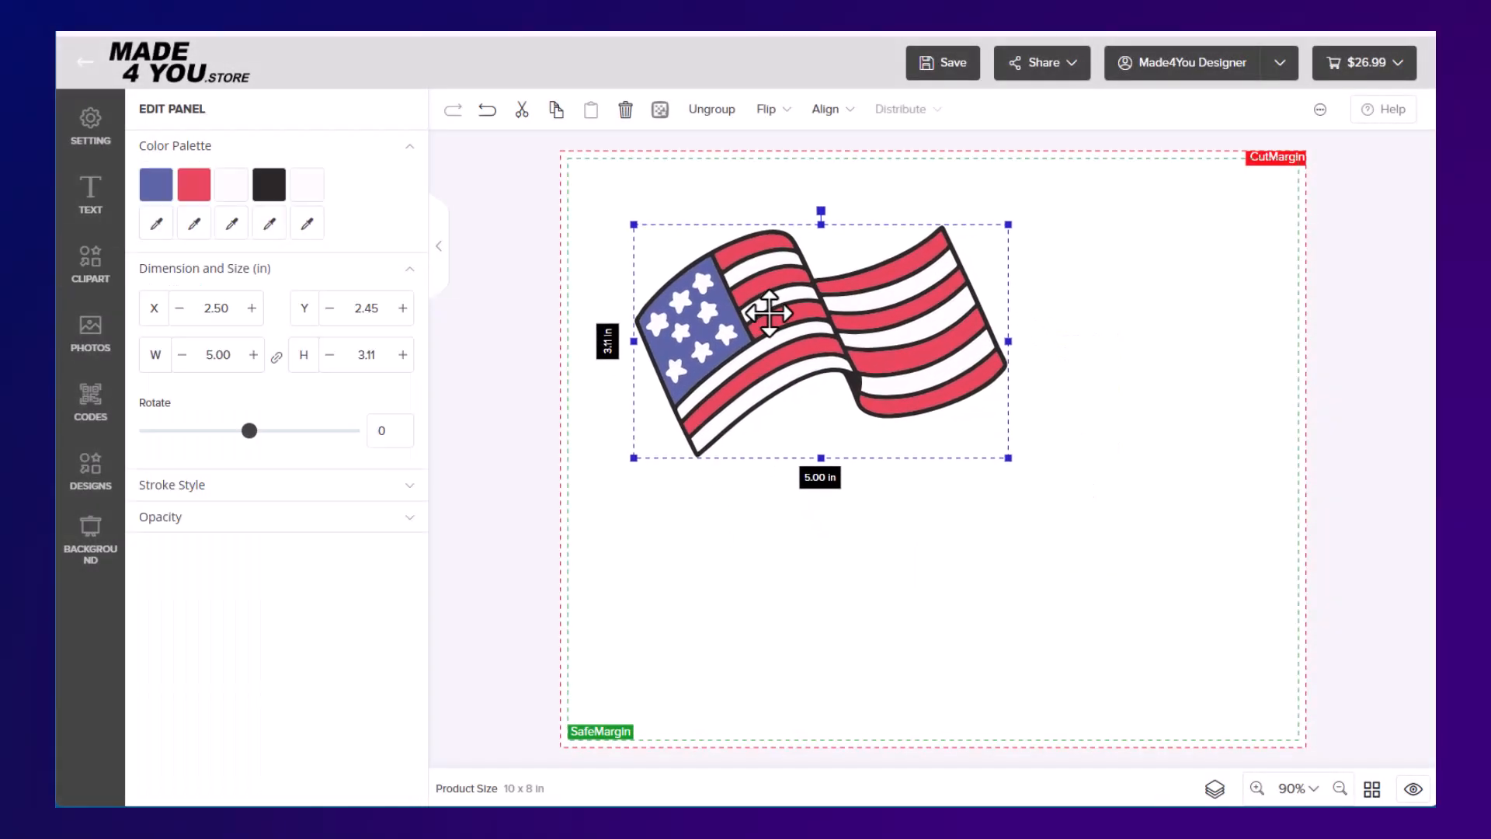
pyautogui.moveTo(1003, 452); pyautogui.dragTo(1205, 607)
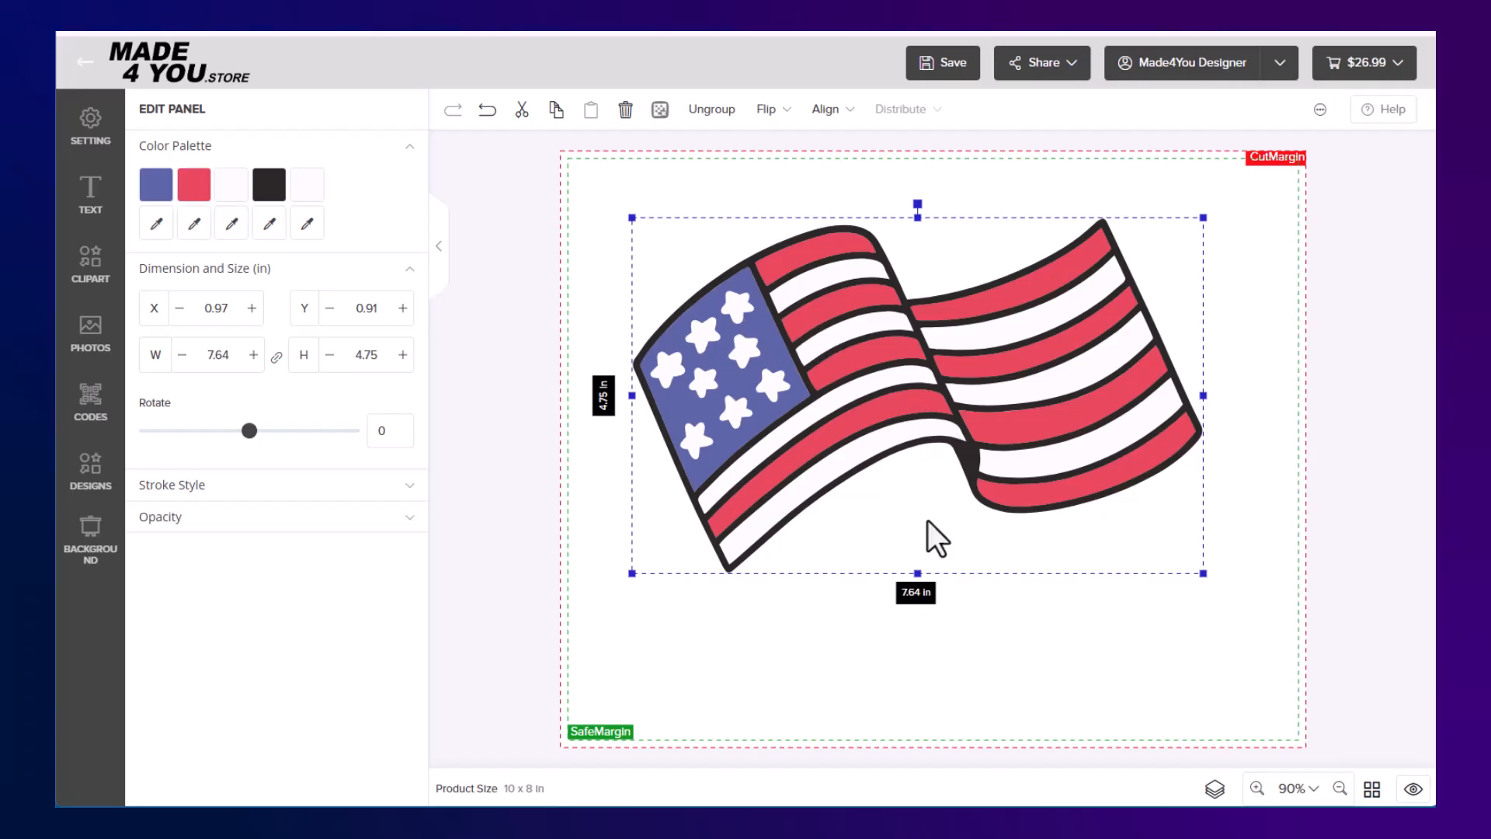
# Delete the flag clipart from the canvas
pyautogui.click(964, 631)
pyautogui.click(862, 400)
pyautogui.press('Delete')
pyautogui.click(810, 486)
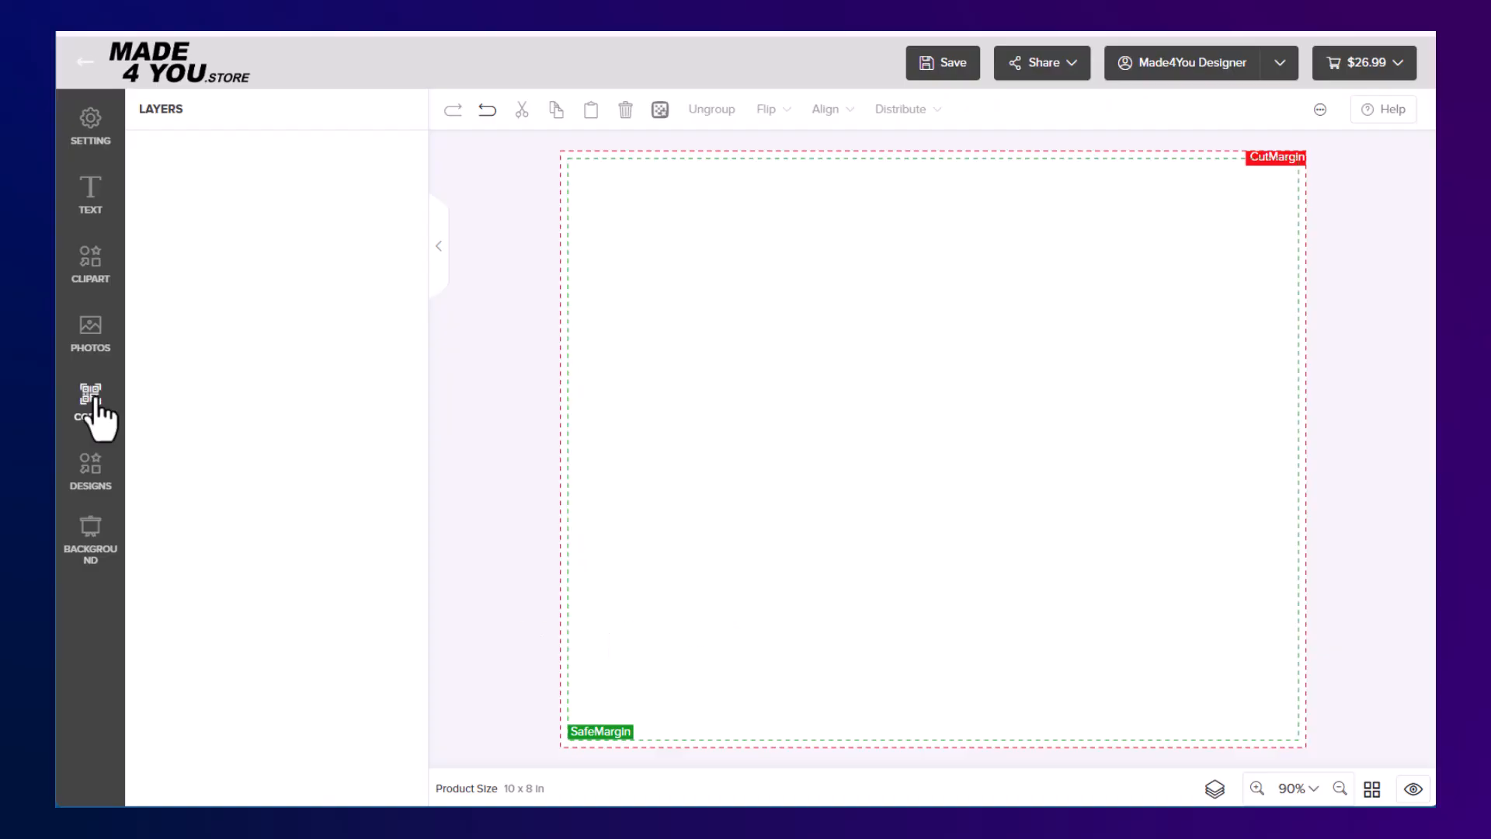
# Insert the group photo from the saved album named after the family onto the canvas
pyautogui.click(91, 346)
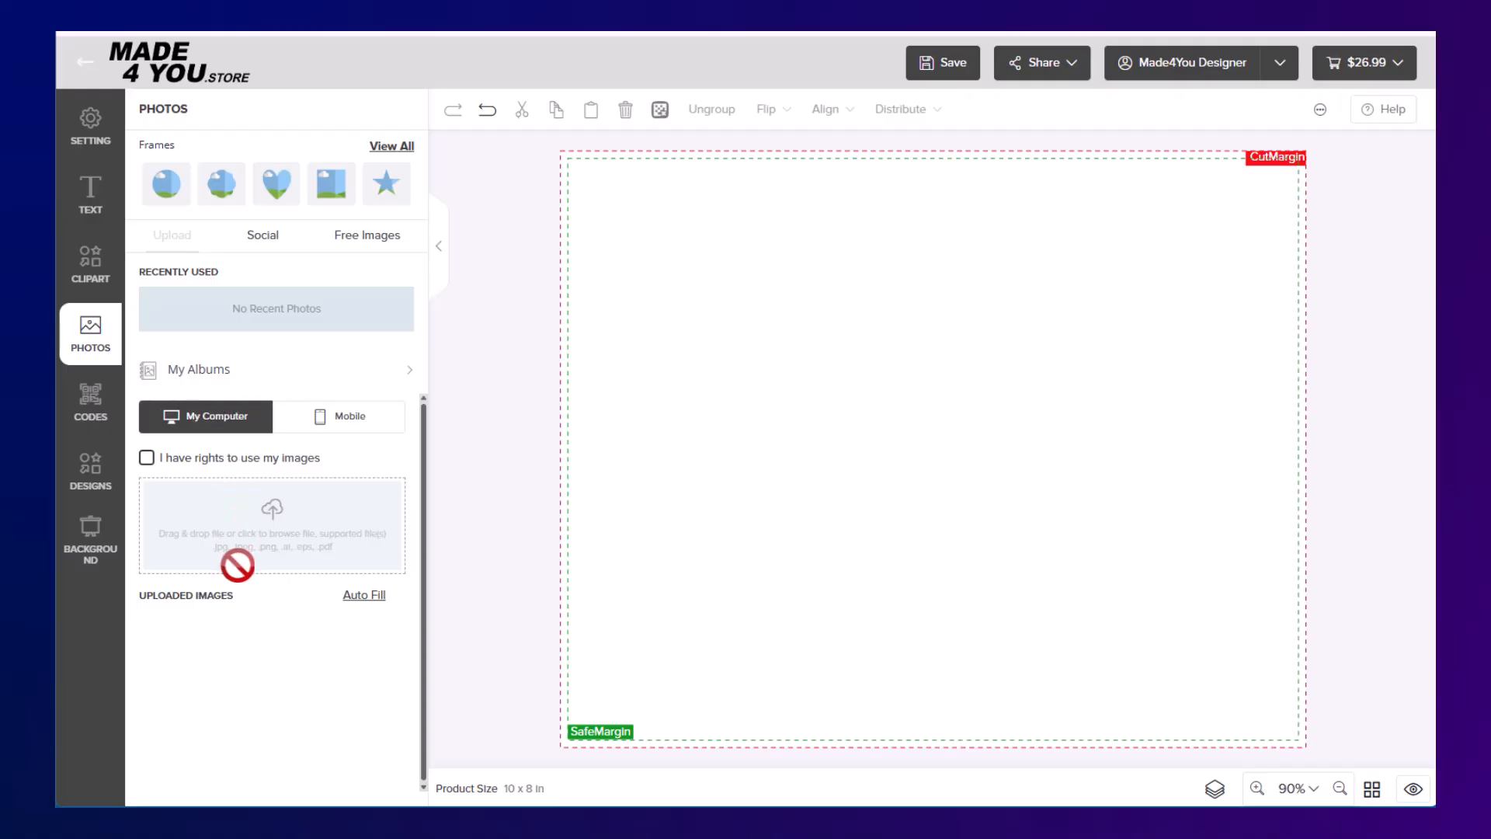
pyautogui.click(199, 371)
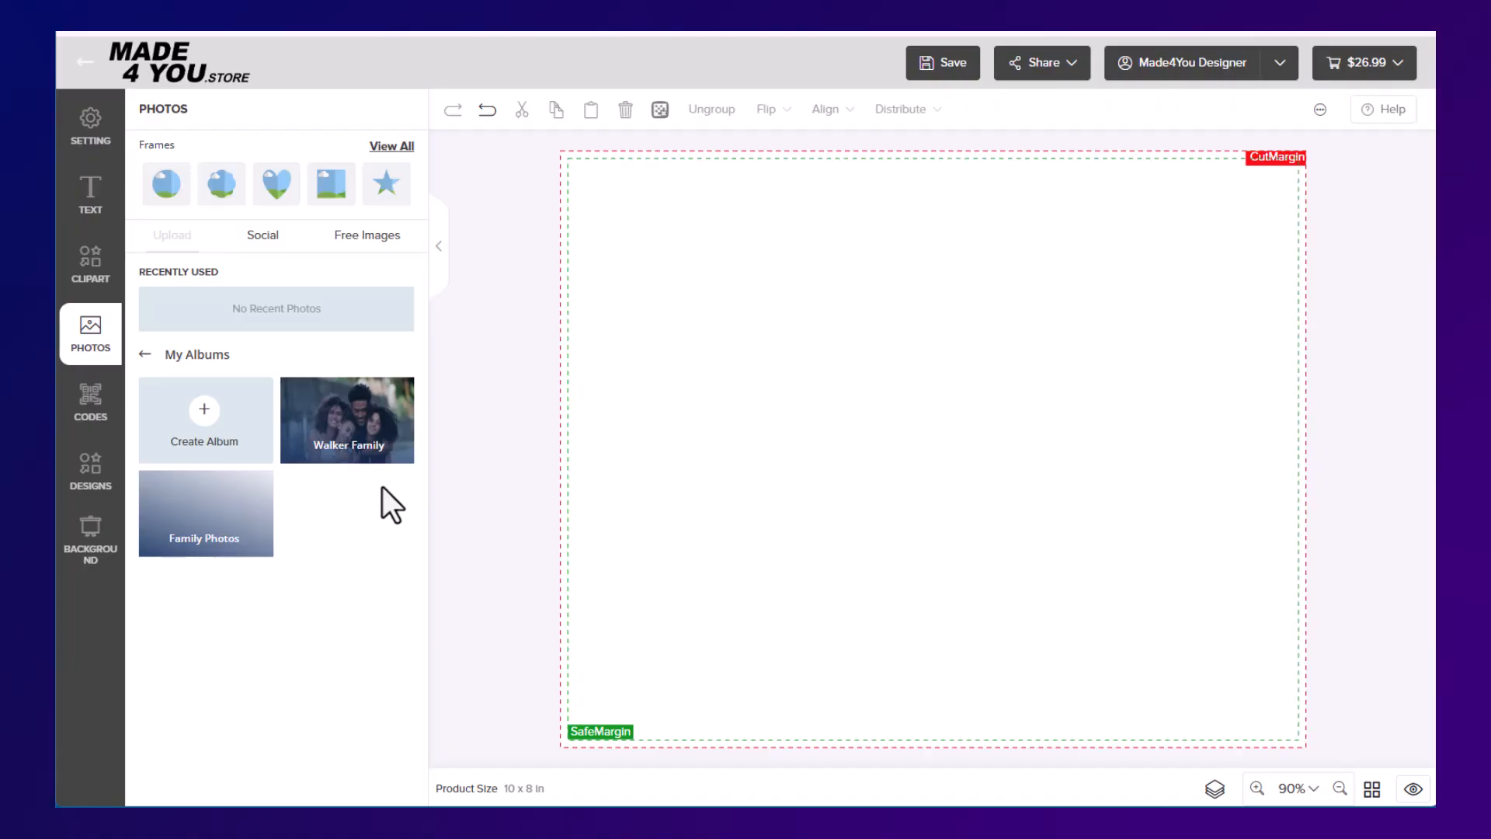
pyautogui.click(346, 416)
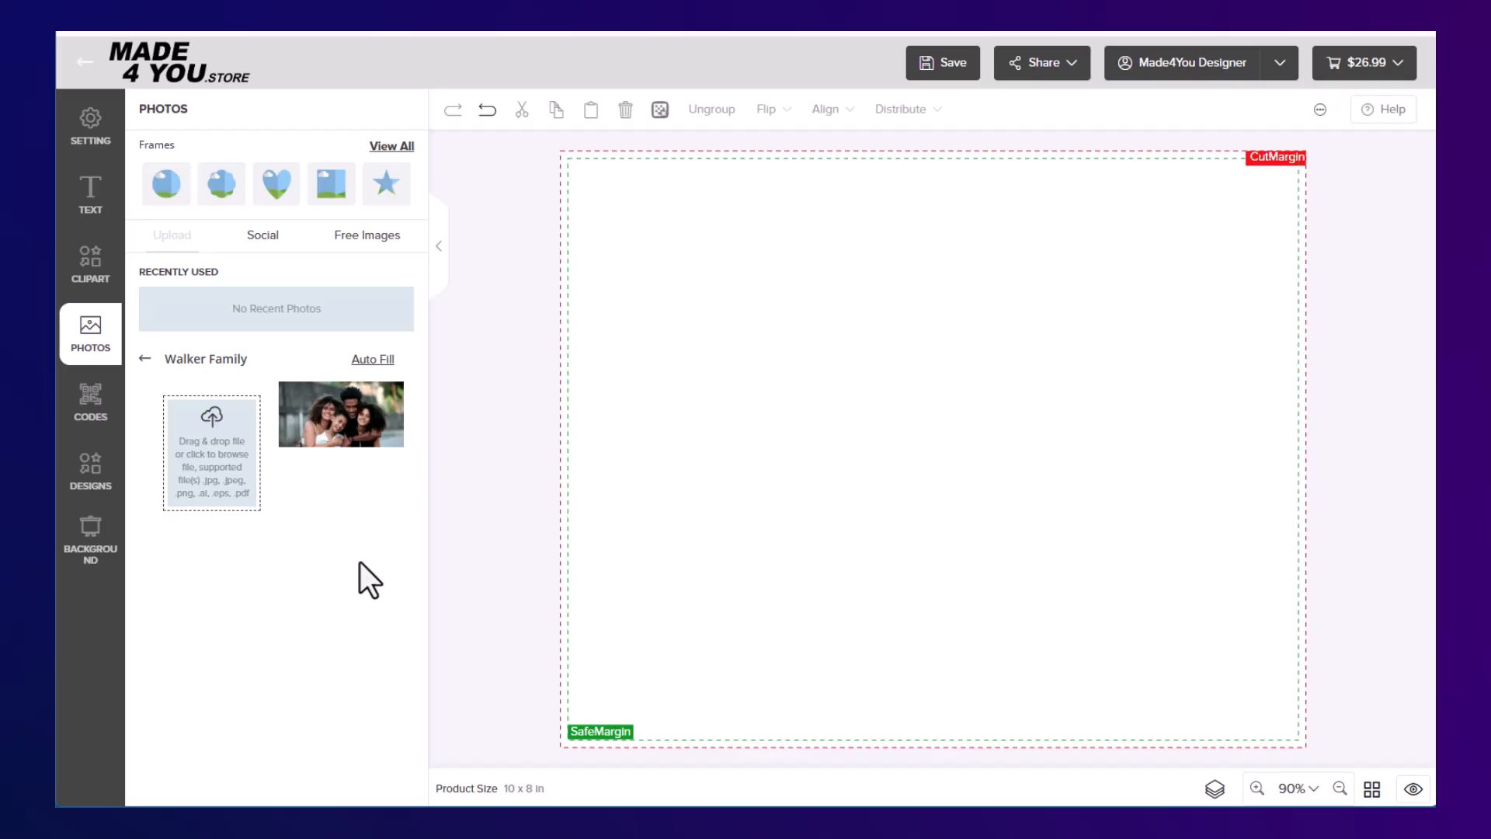
pyautogui.click(324, 416)
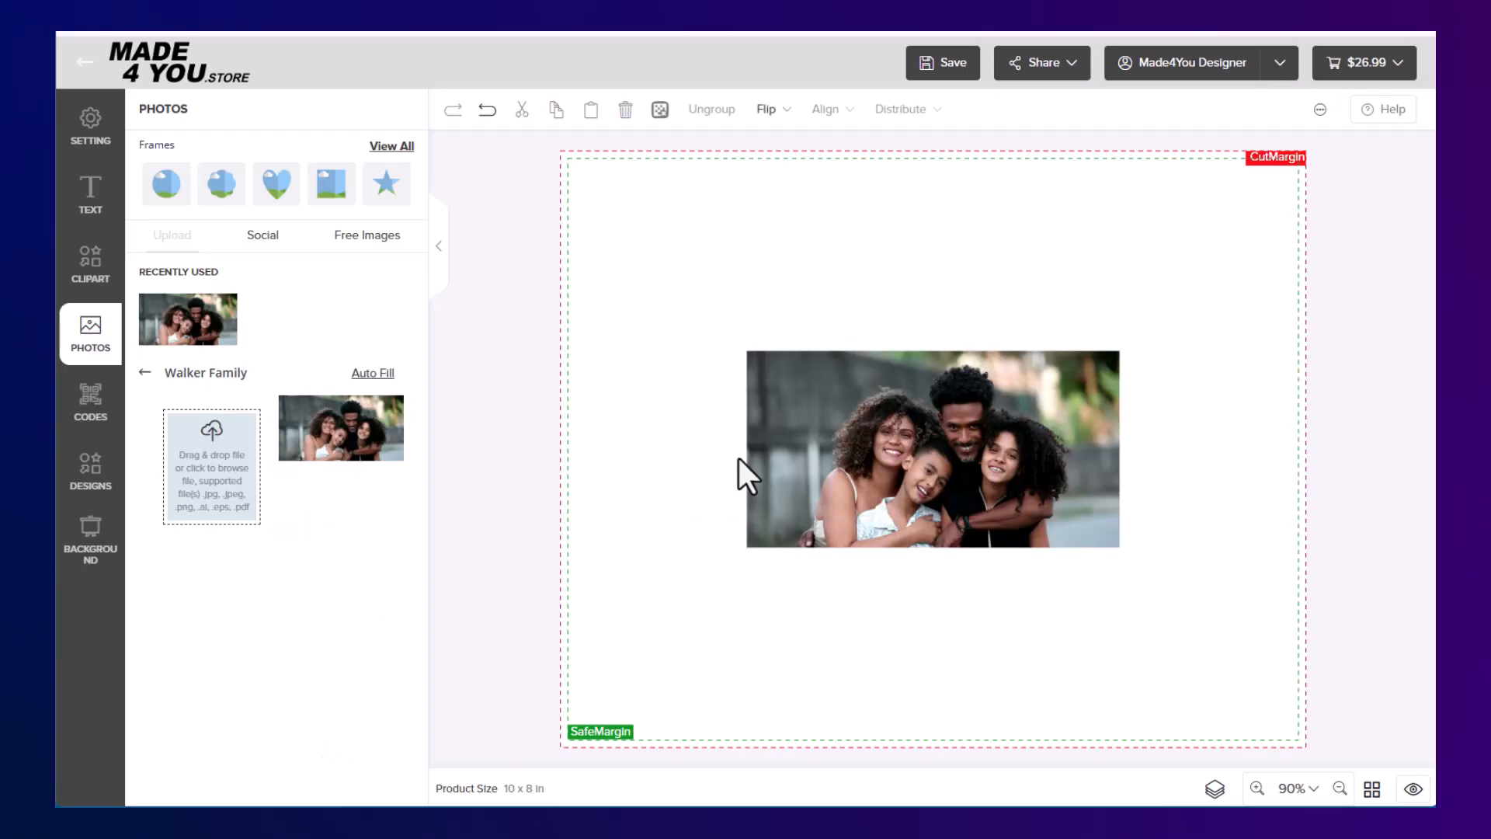
# Enlarge the family photo to about 15.52 by 8.18 in and position it so it covers the whole print area
pyautogui.click(842, 417)
pyautogui.moveTo(842, 416); pyautogui.dragTo(694, 247)
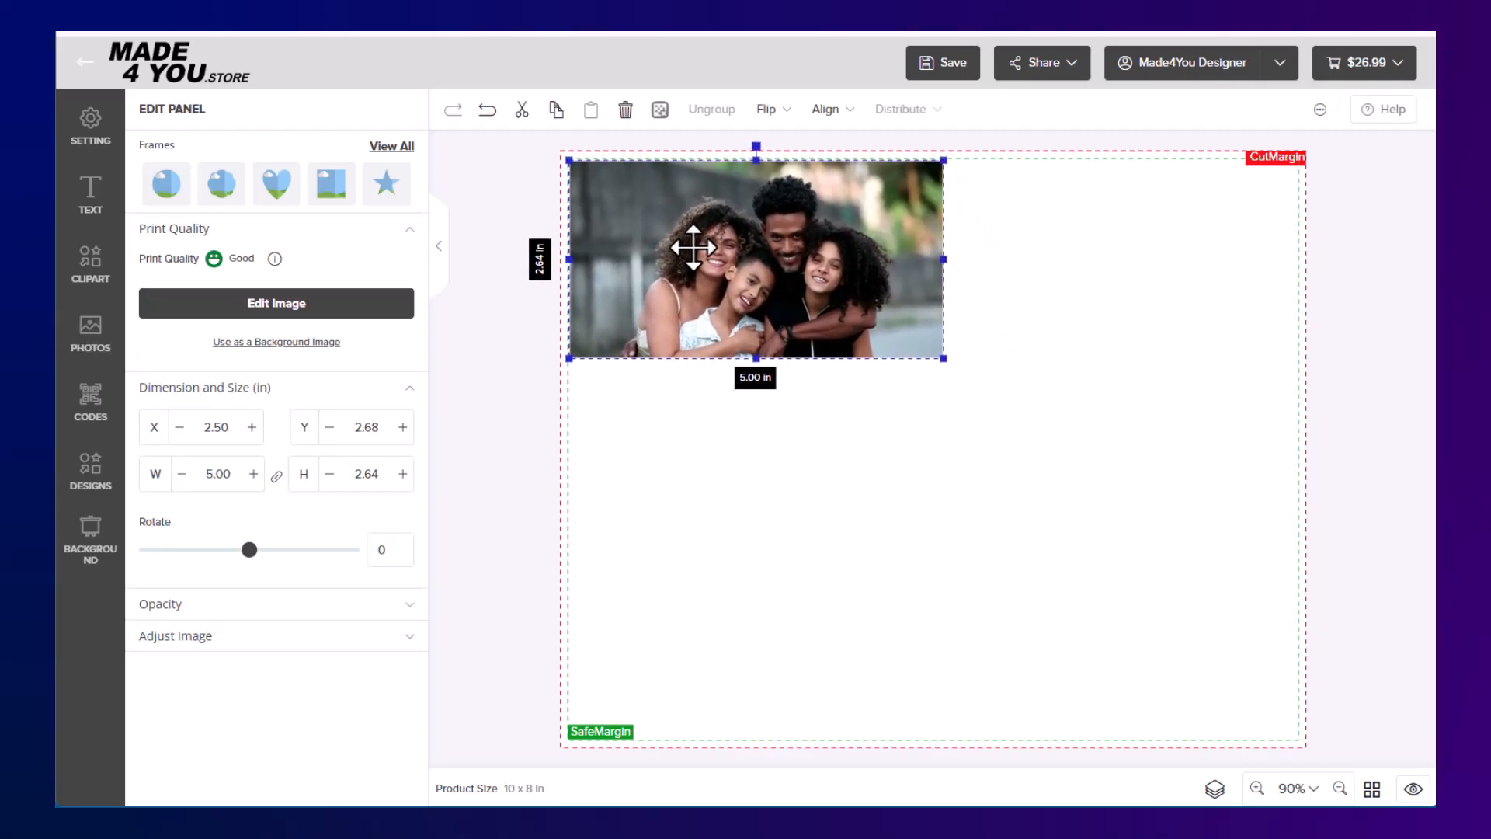
pyautogui.moveTo(944, 358); pyautogui.dragTo(1144, 464)
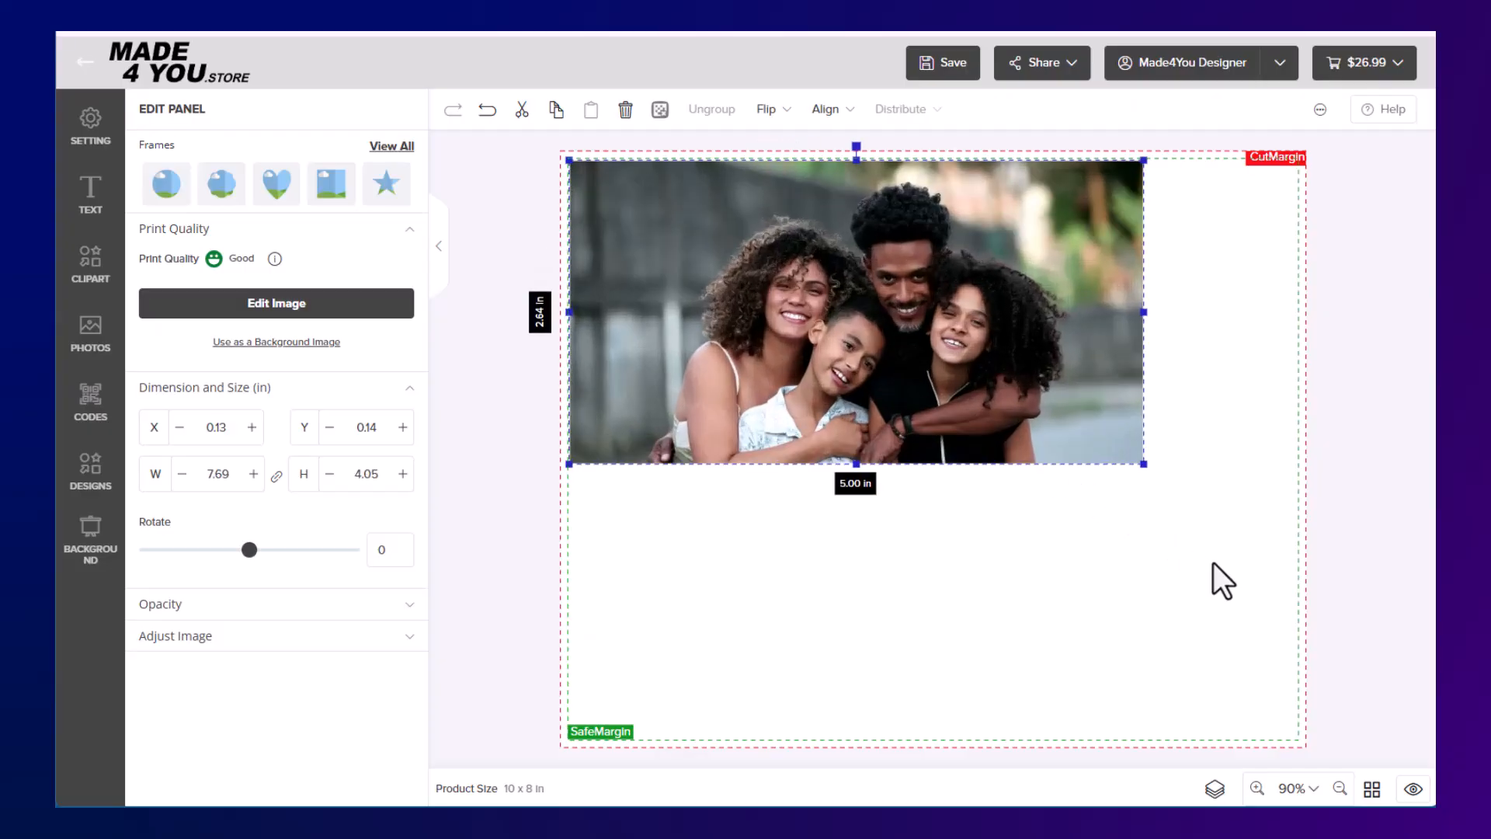
pyautogui.moveTo(1213, 562); pyautogui.dragTo(1190, 576)
pyautogui.moveTo(1056, 400)
pyautogui.mouseDown()
pyautogui.moveTo(1042, 432)
pyautogui.moveTo(1037, 383)
pyautogui.mouseUp()
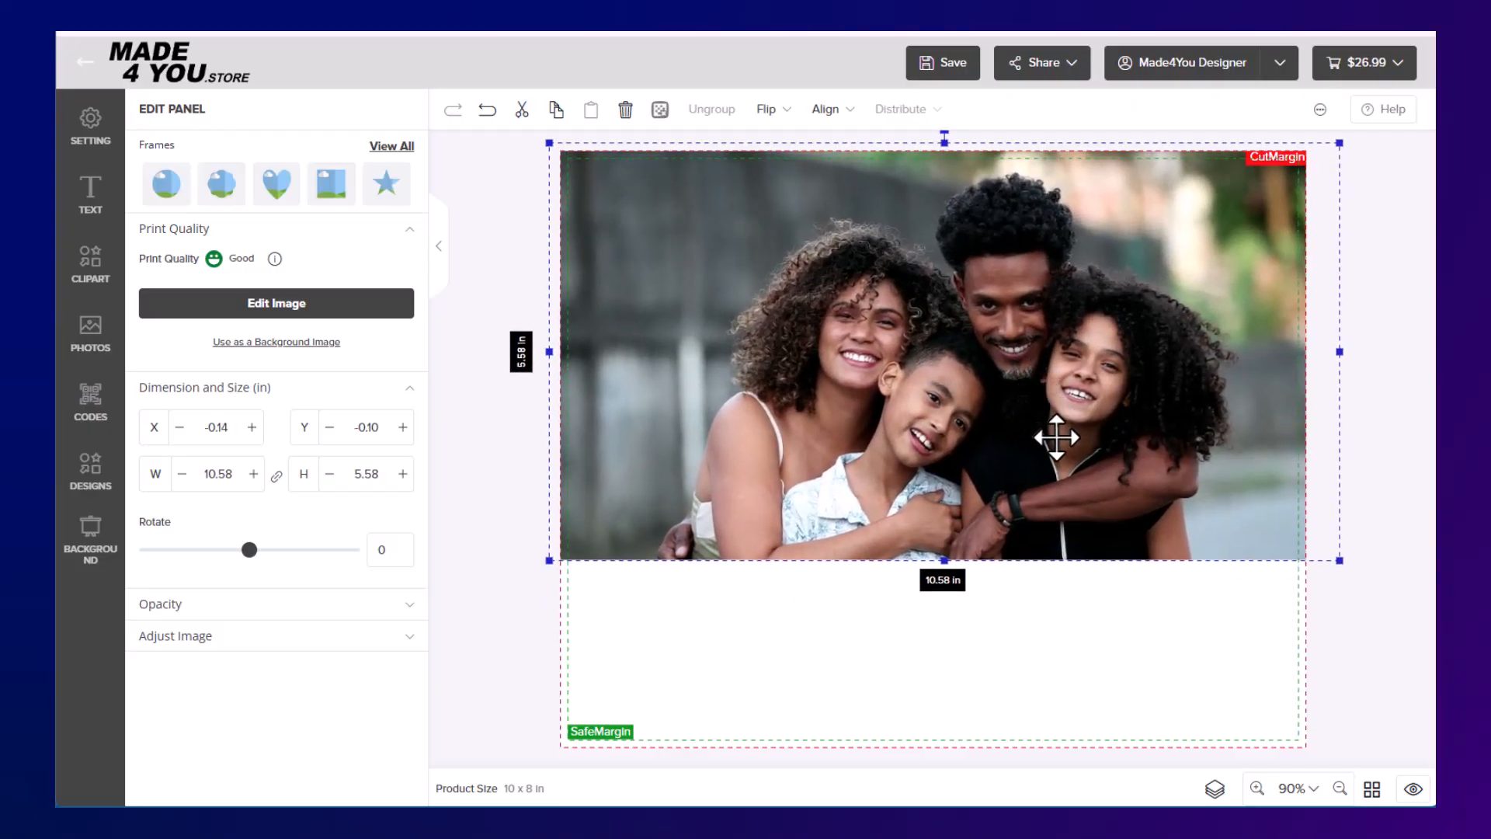
pyautogui.moveTo(945, 560); pyautogui.dragTo(962, 761)
pyautogui.moveTo(1036, 609); pyautogui.dragTo(868, 543)
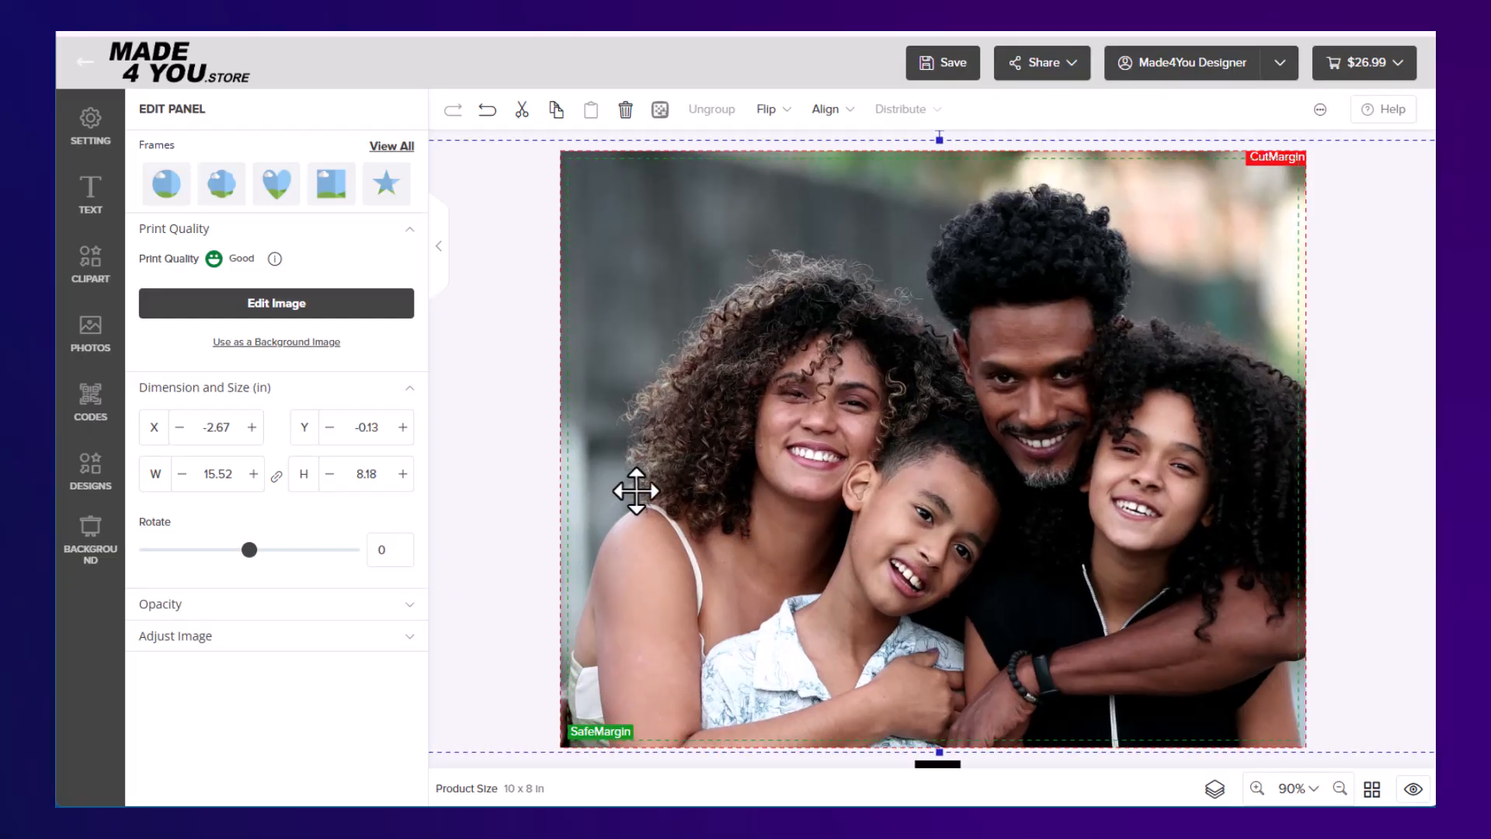
pyautogui.click(505, 333)
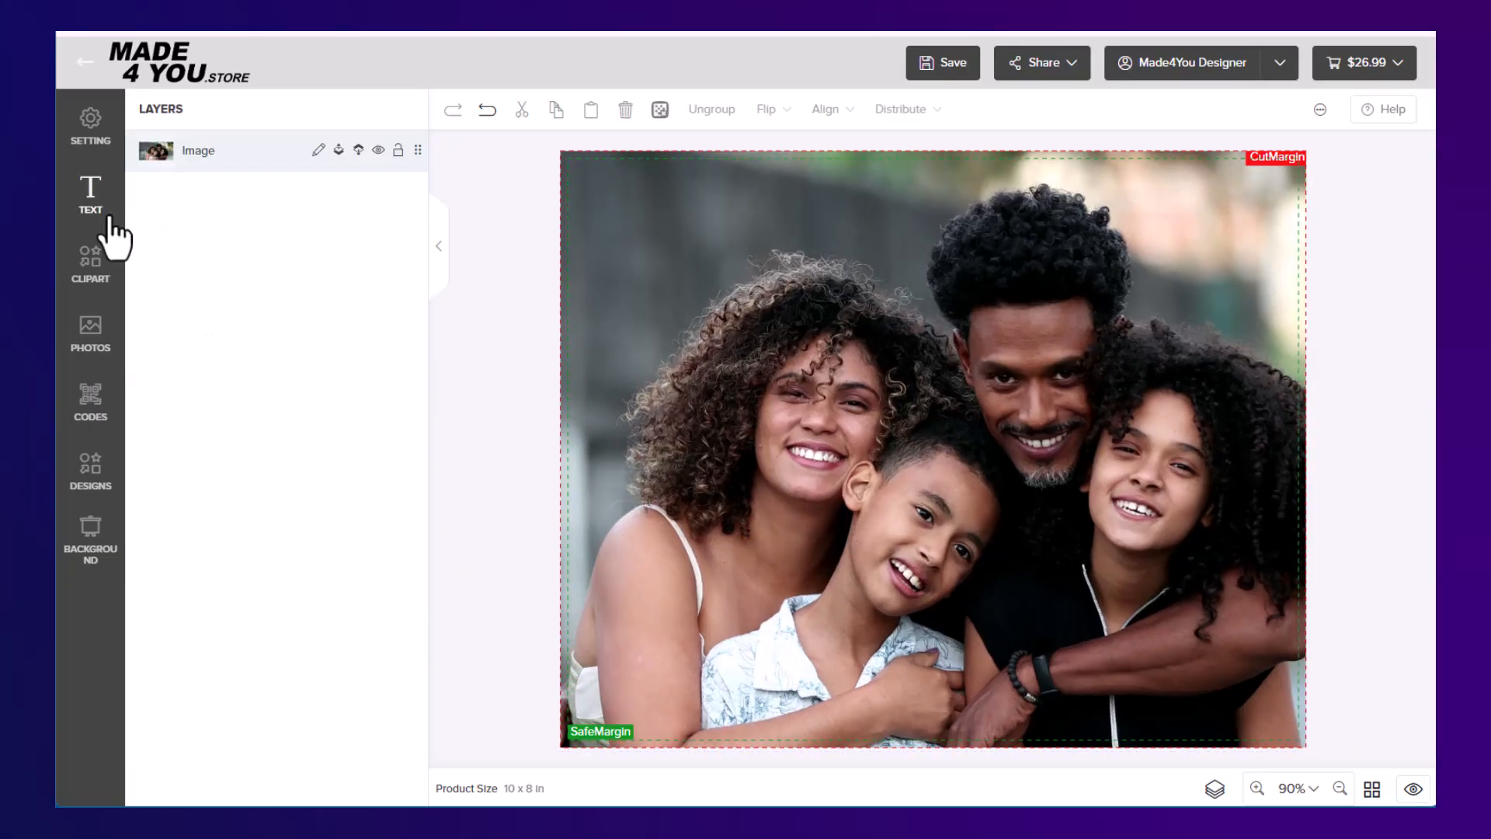
# Show the QR code data types and save the design under a name made of "8 x10", the family's surname and "Family Photo"
pyautogui.click(90, 405)
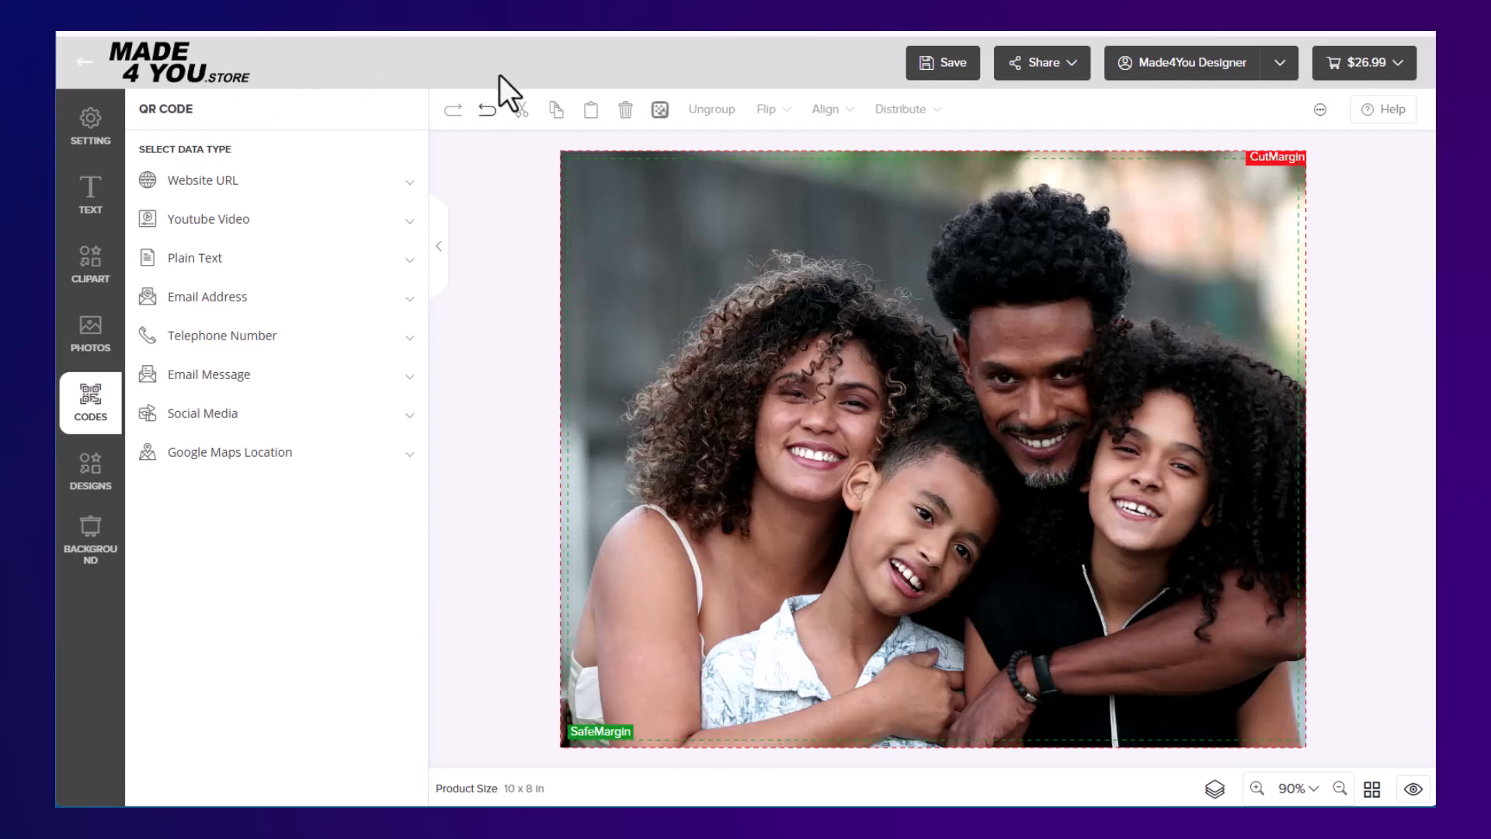
pyautogui.click(960, 65)
pyautogui.click(694, 453)
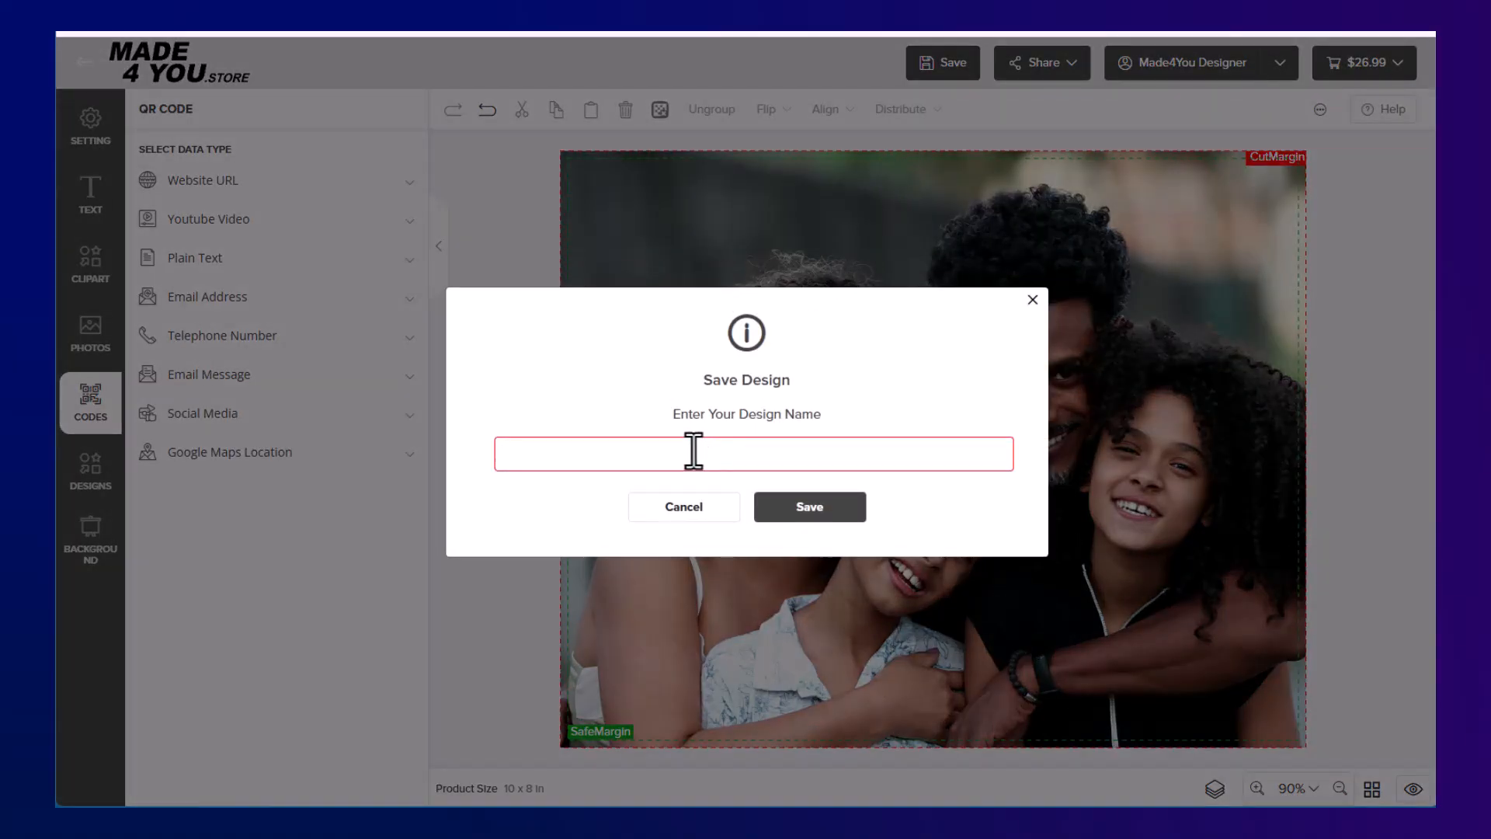
pyautogui.write('8 x`0')
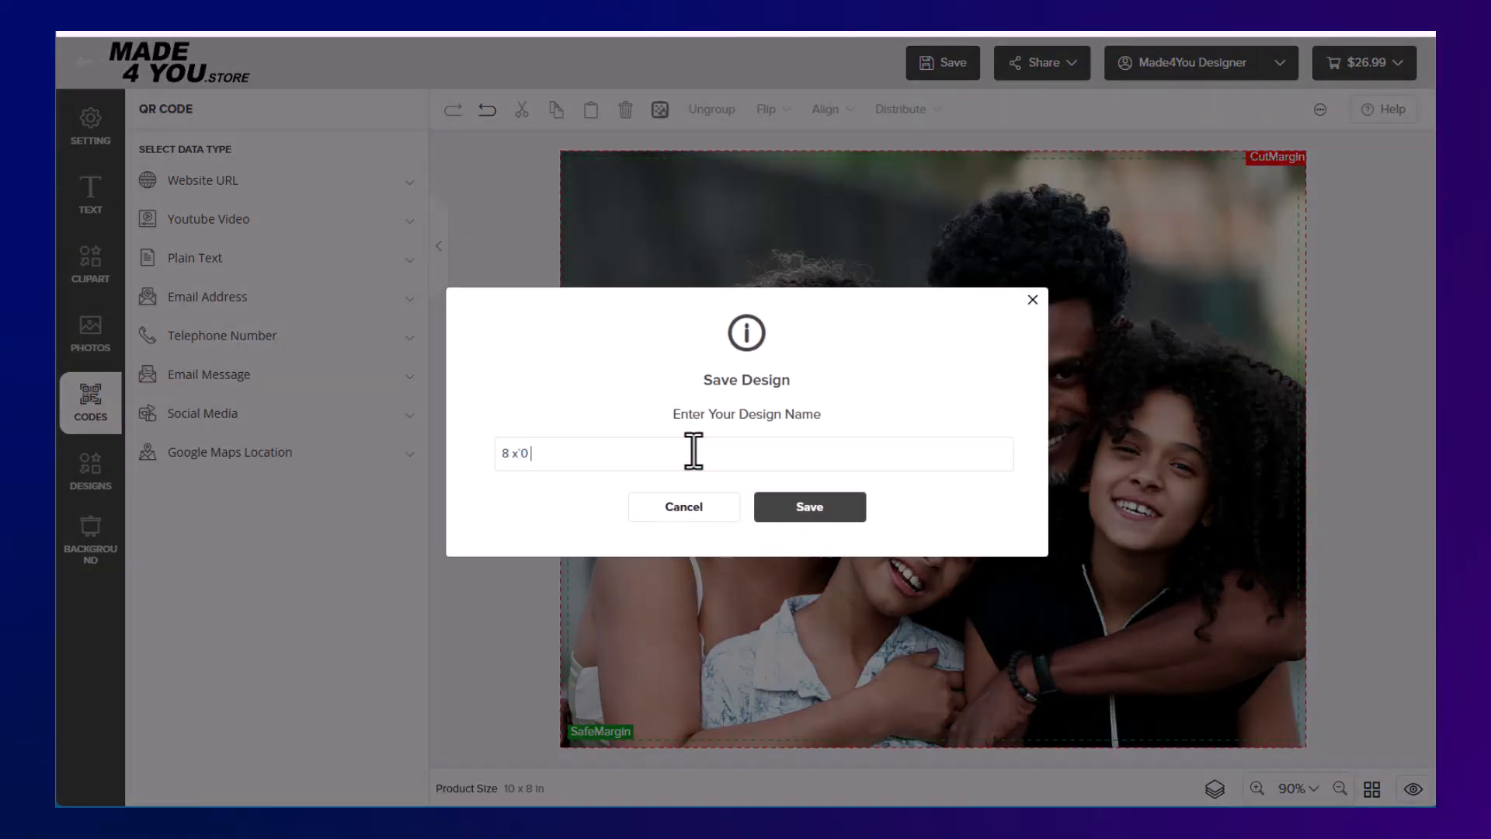
pyautogui.press('BackSpace')
pyautogui.press('BackSpace')
pyautogui.write('10 Walker Family Photo')
pyautogui.press('Return')
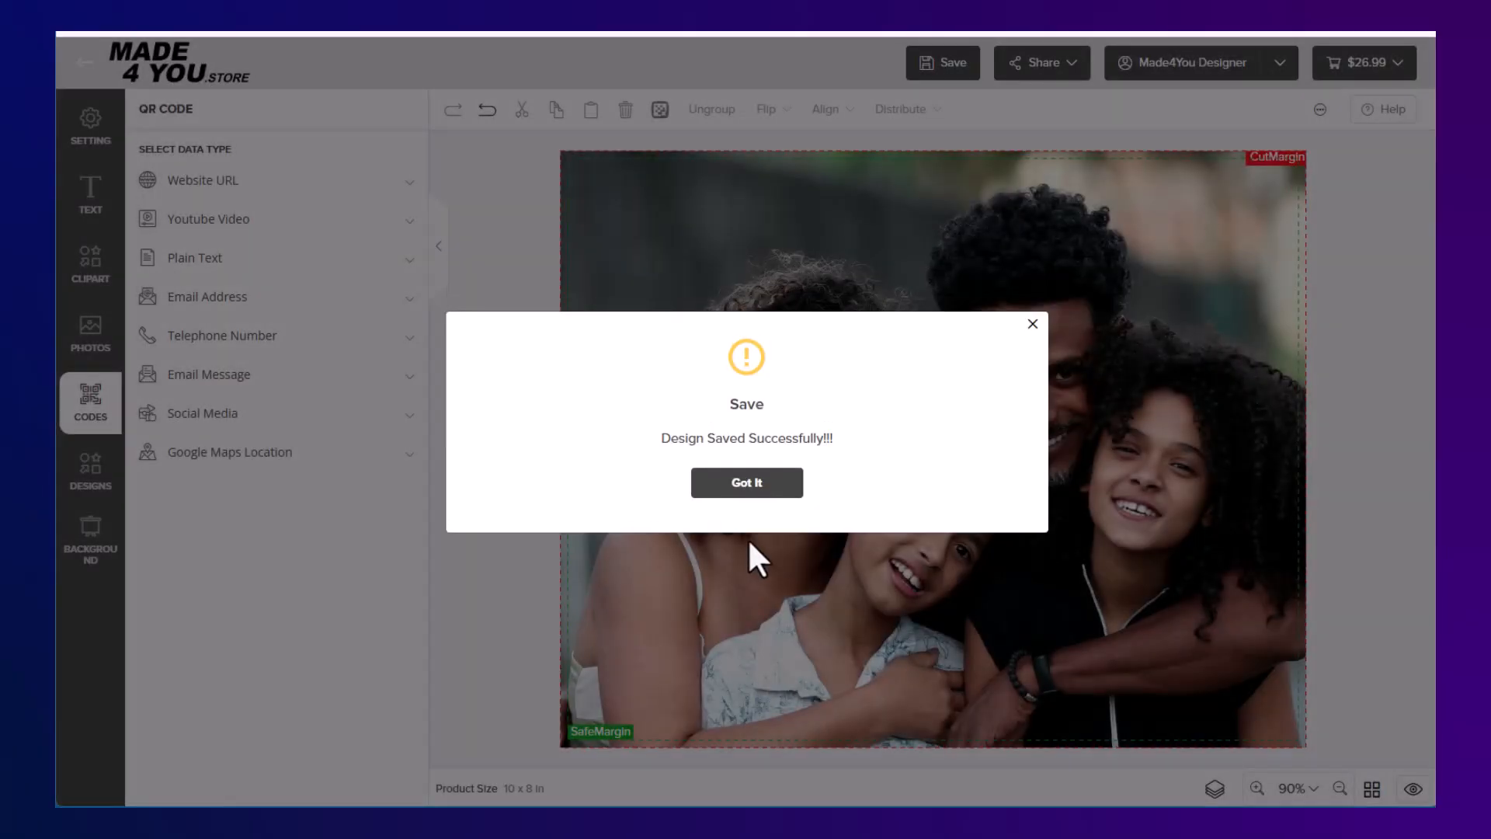
pyautogui.click(751, 482)
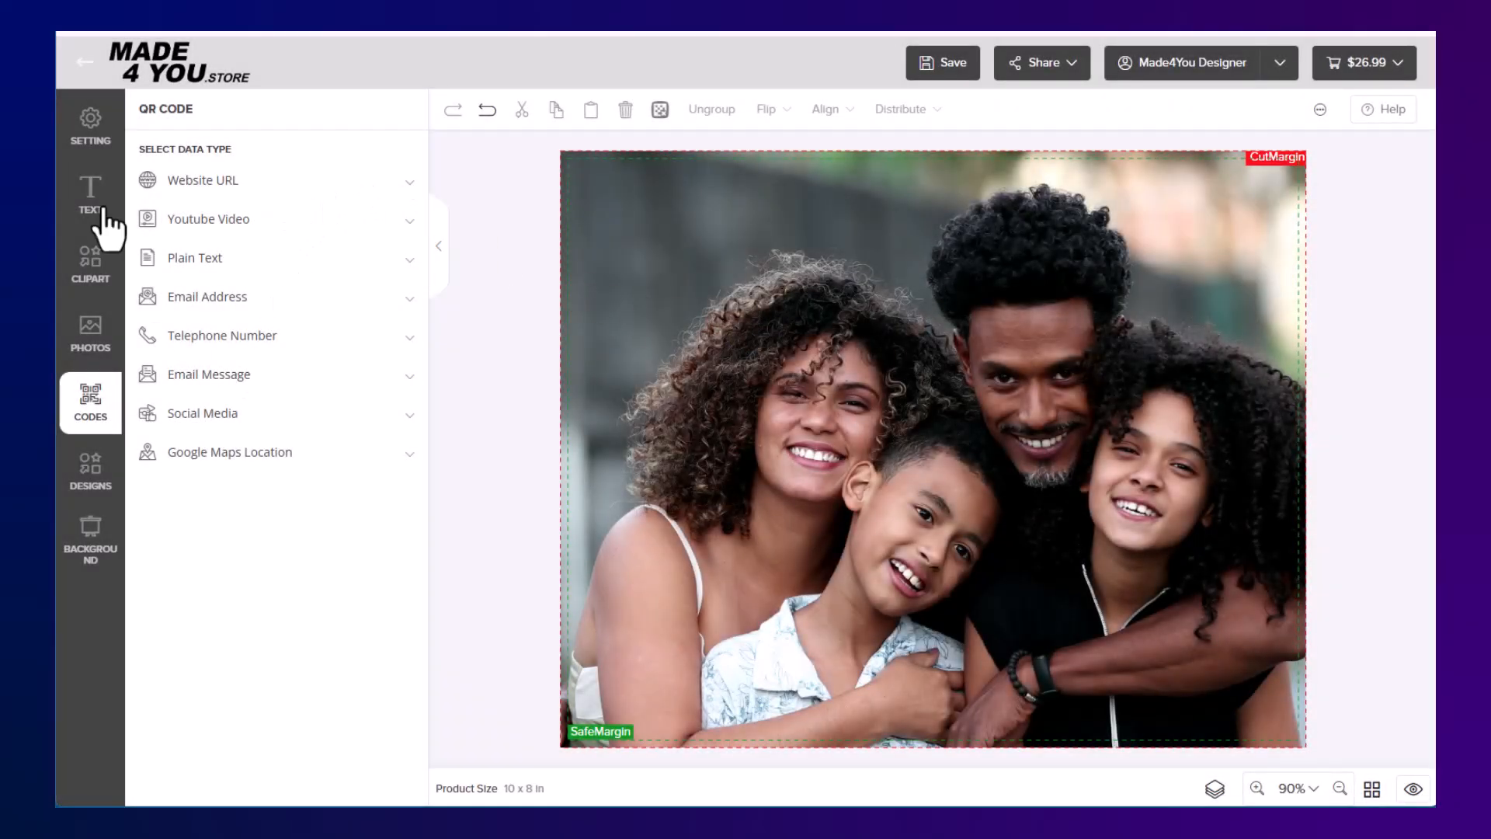
# Look through the product settings, the sharing options, the designer account's options and the add-to-cart options
pyautogui.click(91, 126)
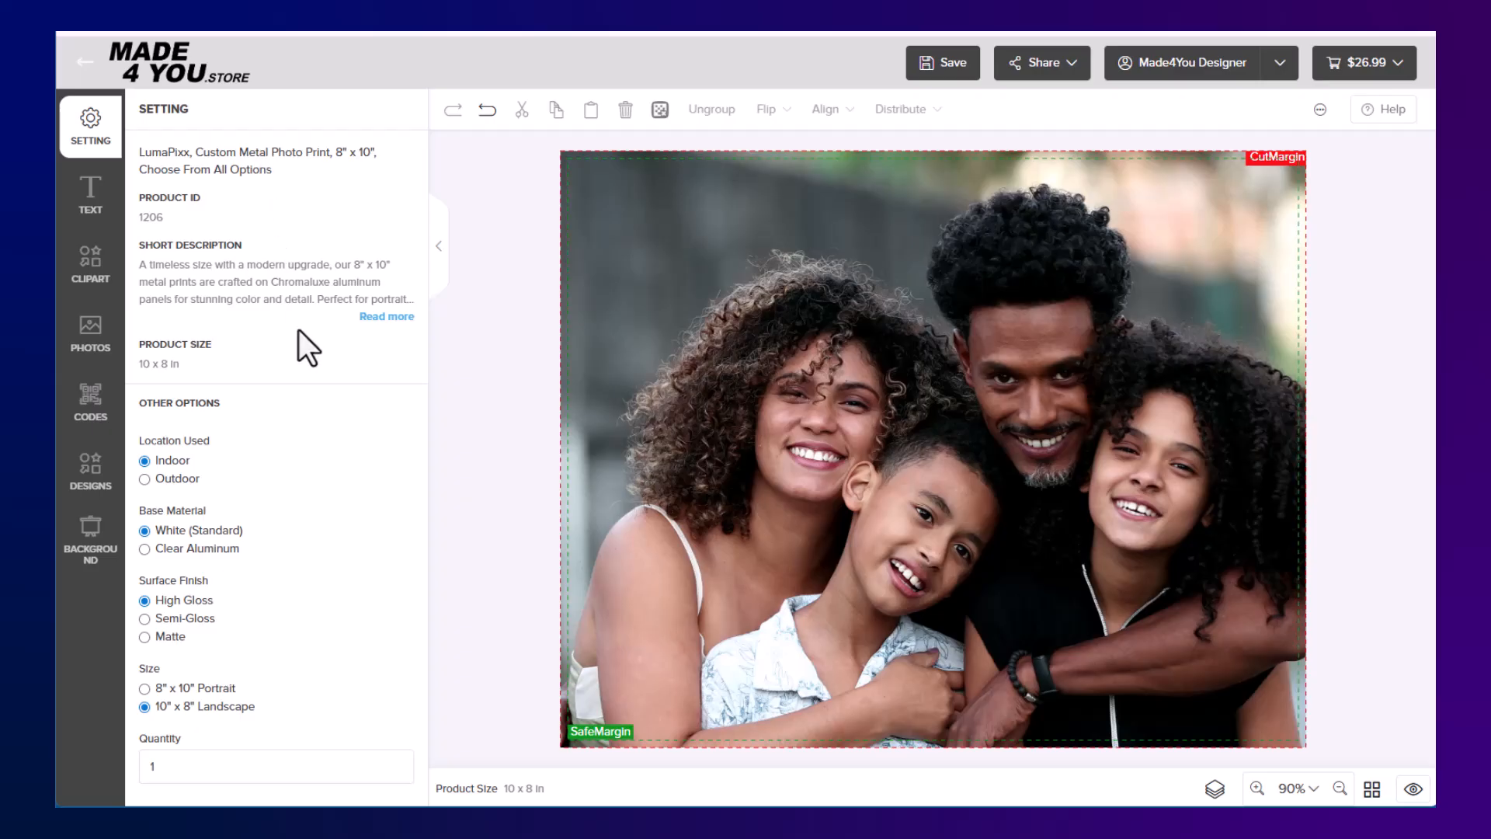
pyautogui.click(1071, 72)
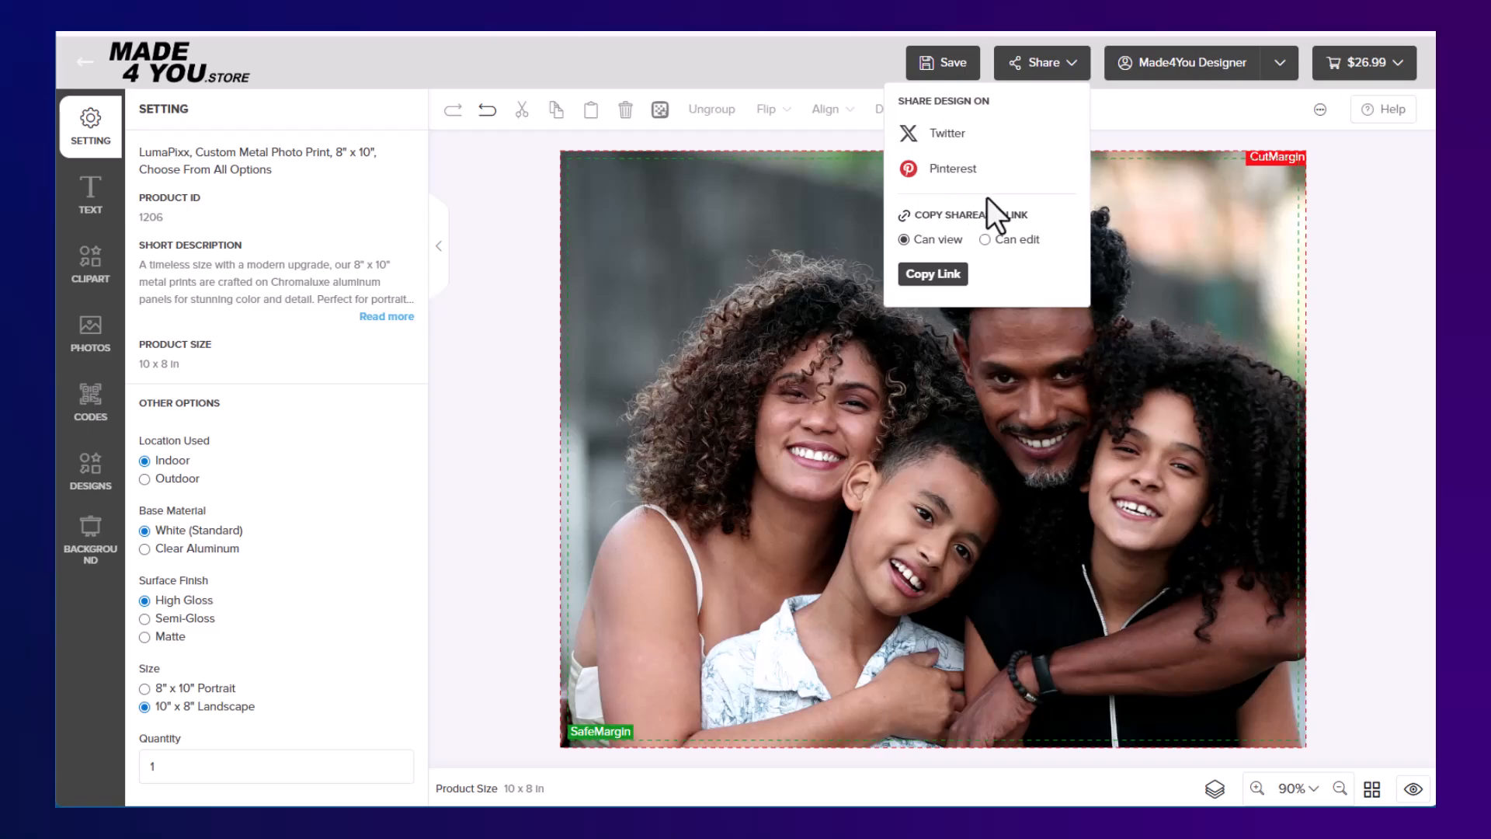
pyautogui.click(1282, 62)
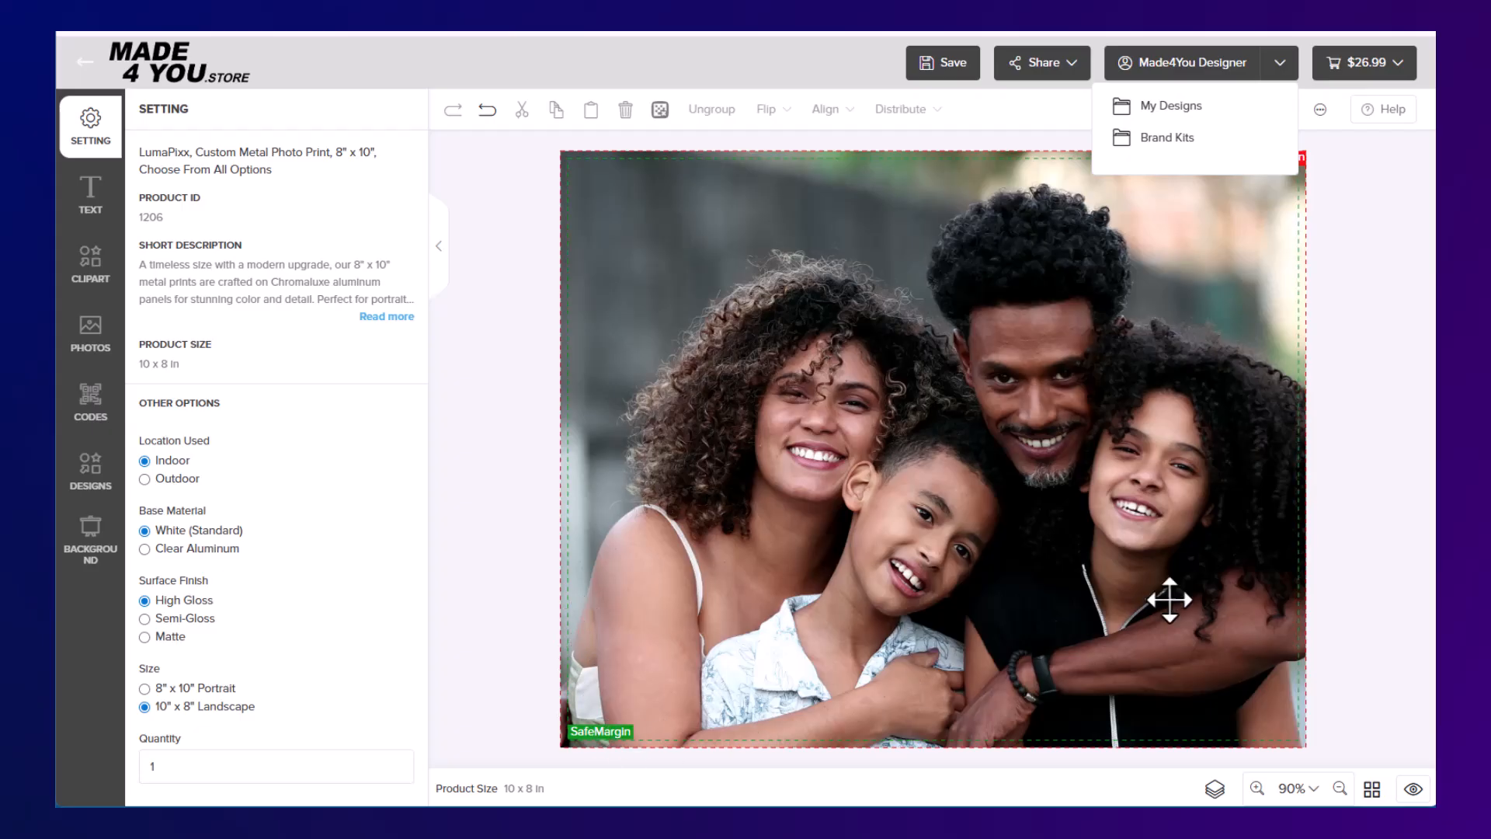
pyautogui.click(1403, 62)
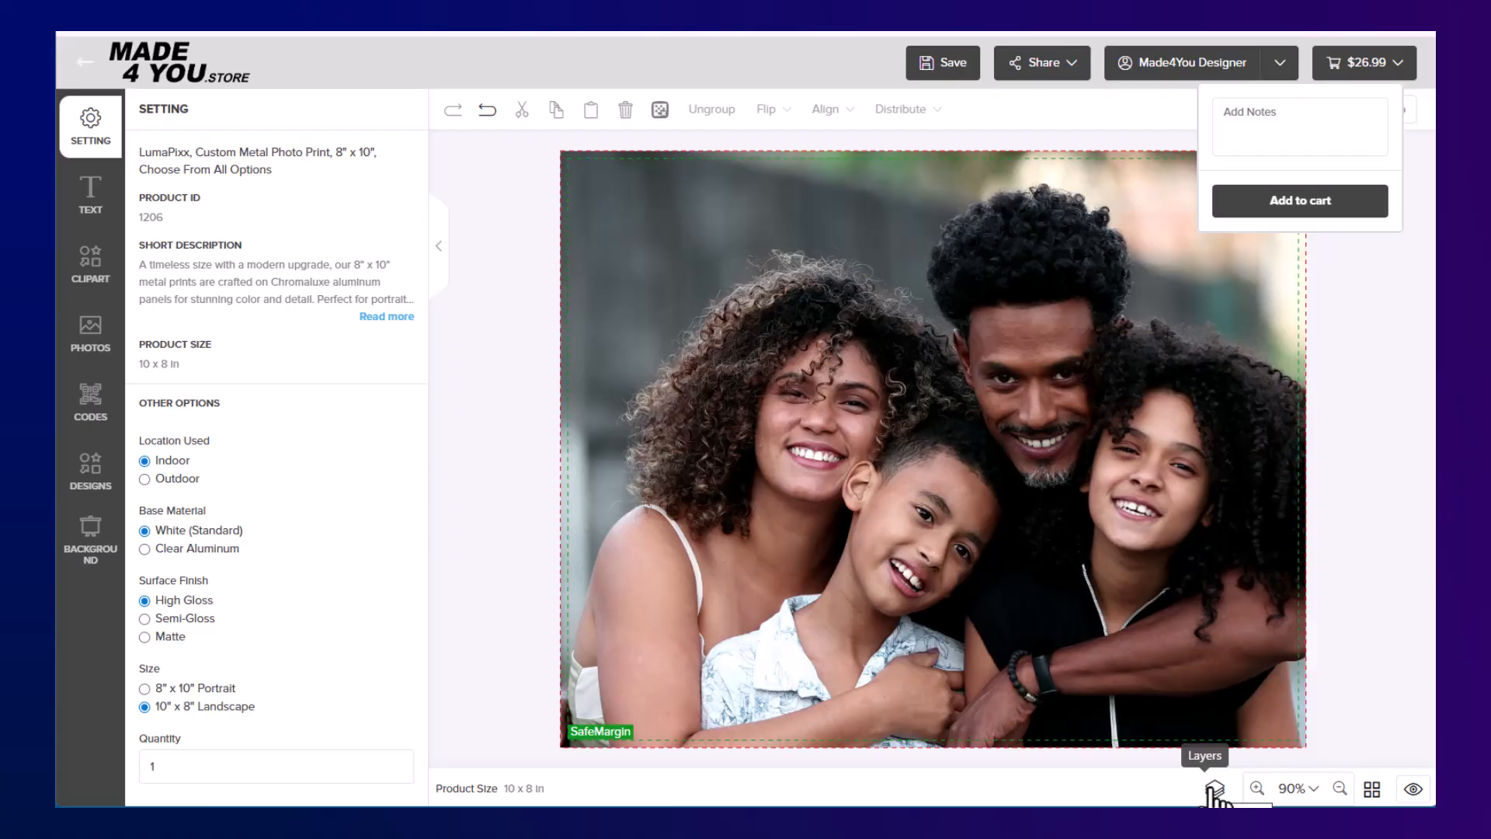
# Zoom the canvas out and back in to 90%
pyautogui.click(1339, 789)
pyautogui.click(1339, 788)
pyautogui.click(1339, 789)
pyautogui.click(1339, 789)
pyautogui.click(1256, 788)
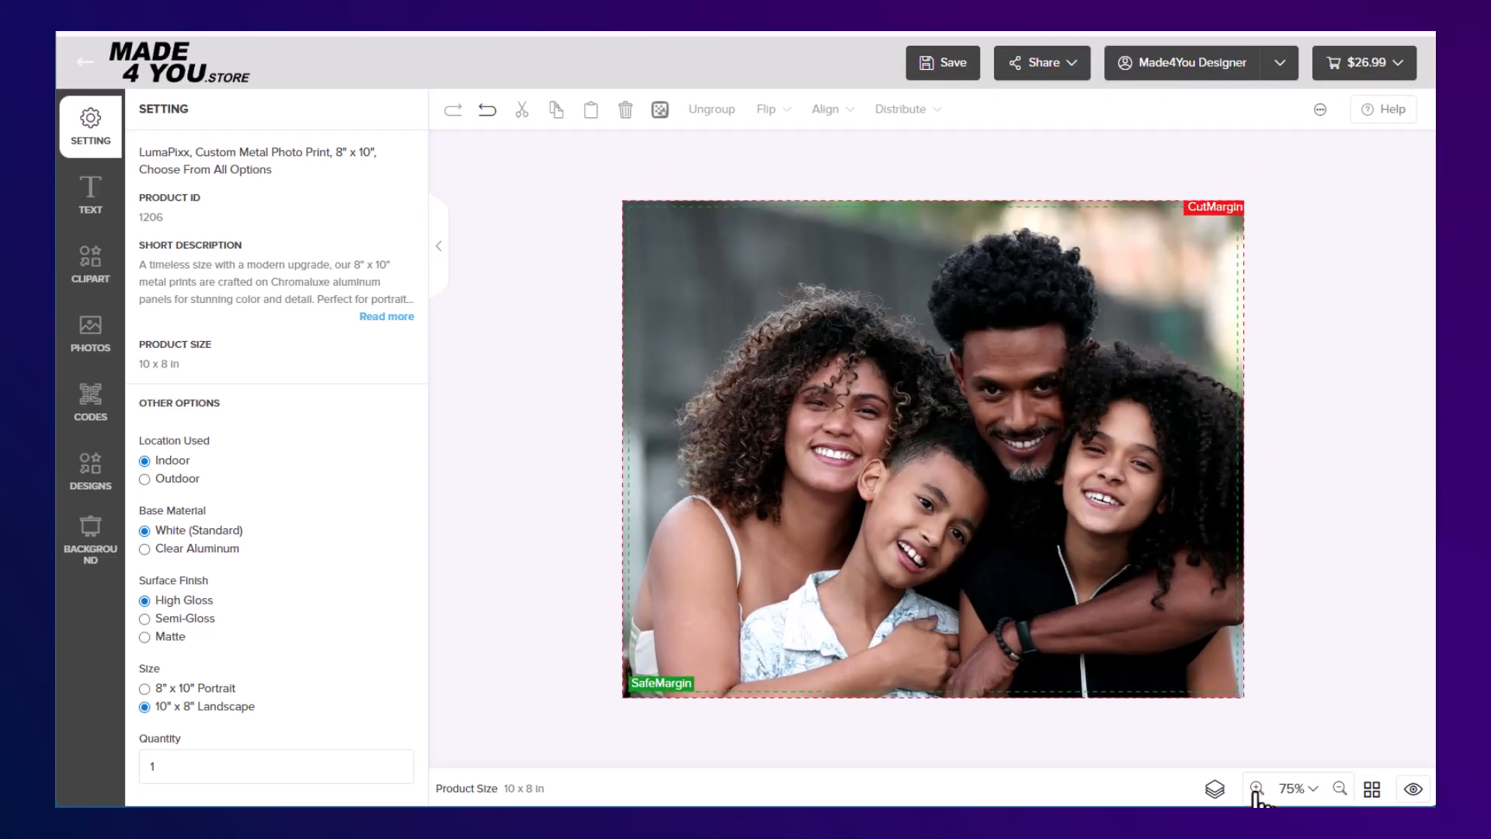
pyautogui.click(1256, 789)
pyautogui.click(1256, 788)
pyautogui.click(1256, 789)
# Turn the grid and ruler on for the canvas and switch both off again
pyautogui.click(1371, 788)
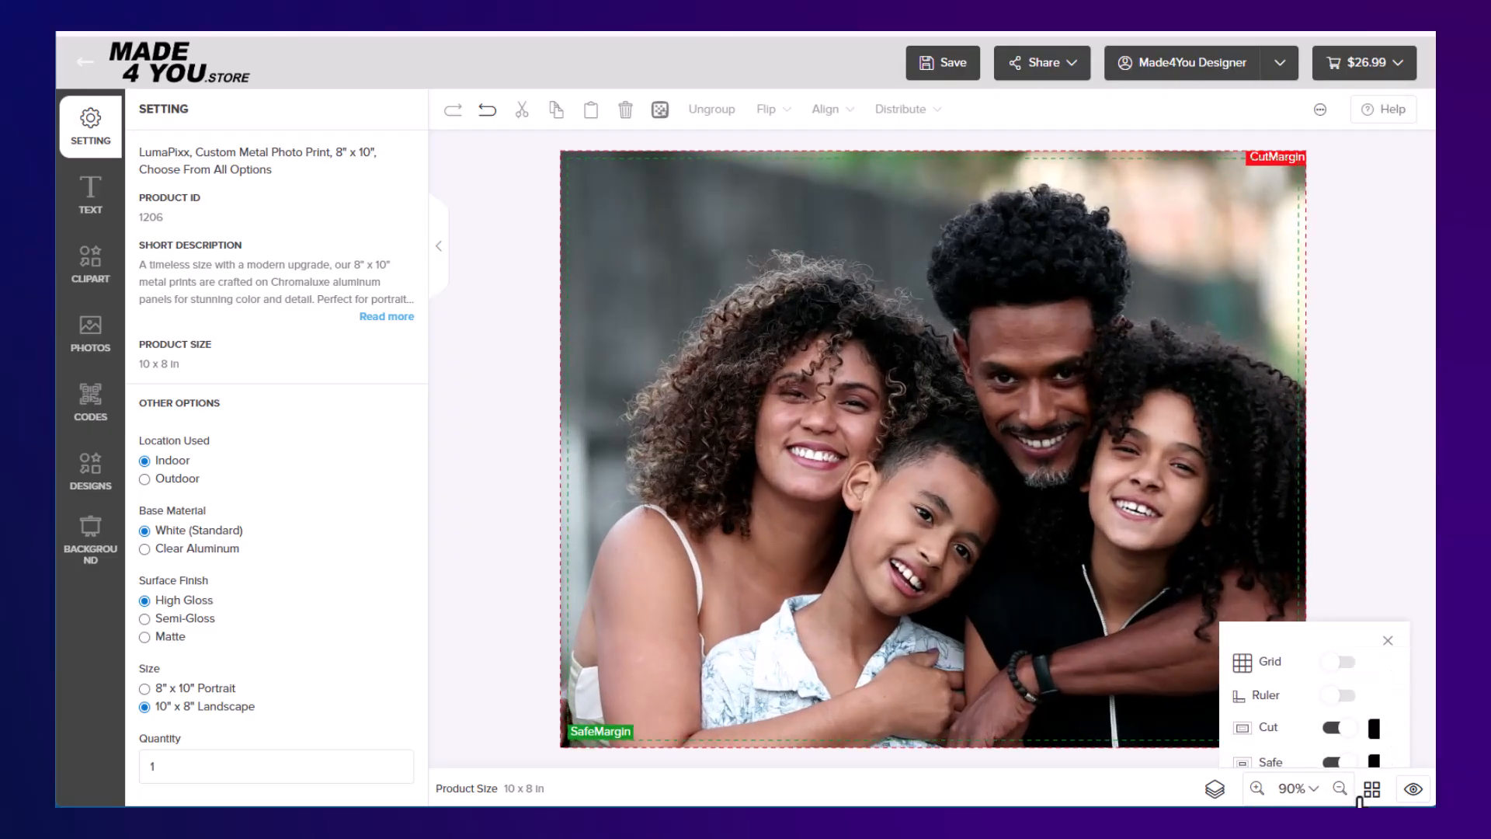
pyautogui.click(1343, 628)
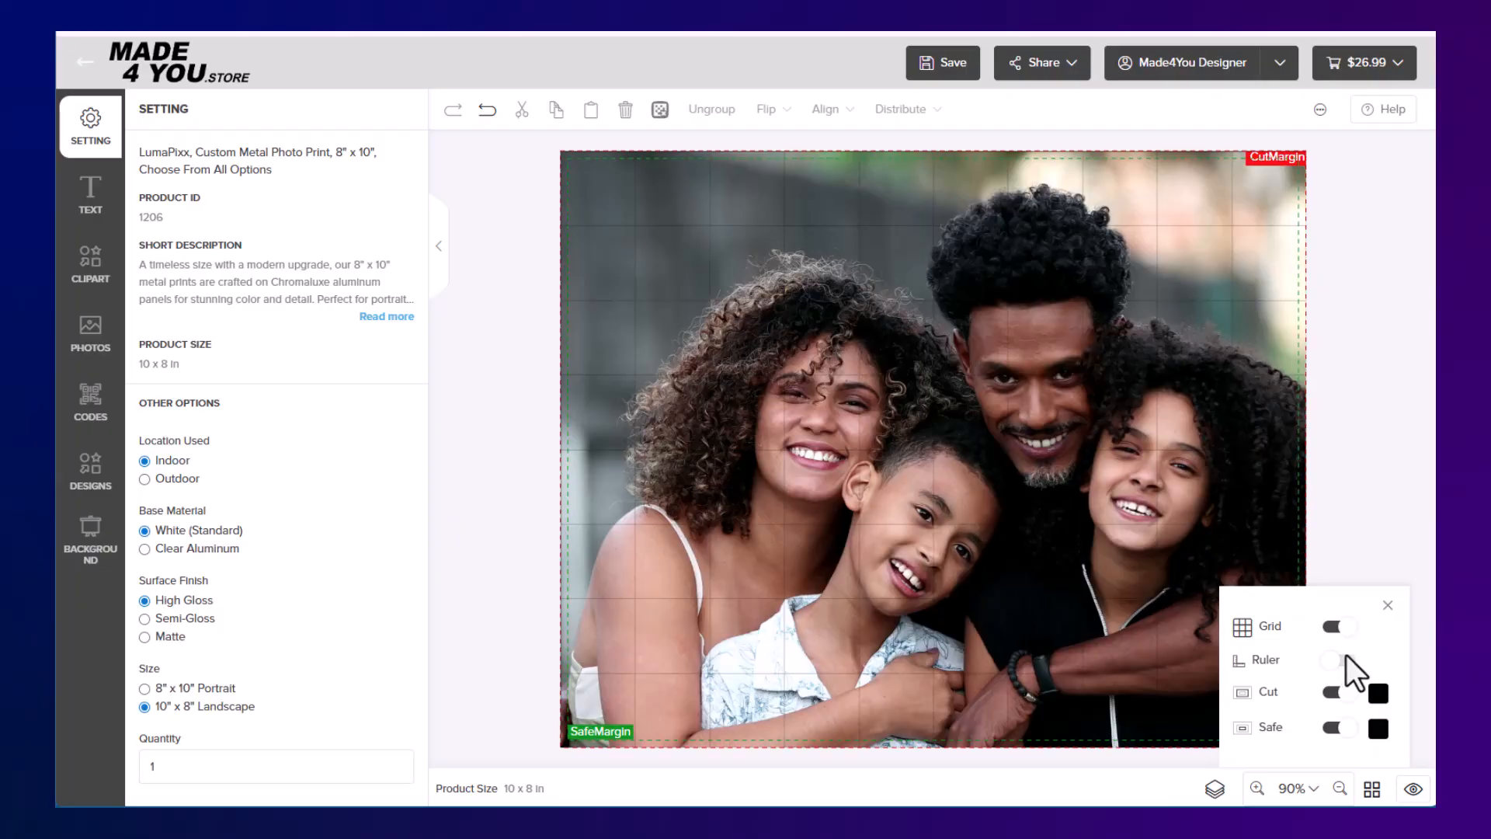
pyautogui.click(1347, 664)
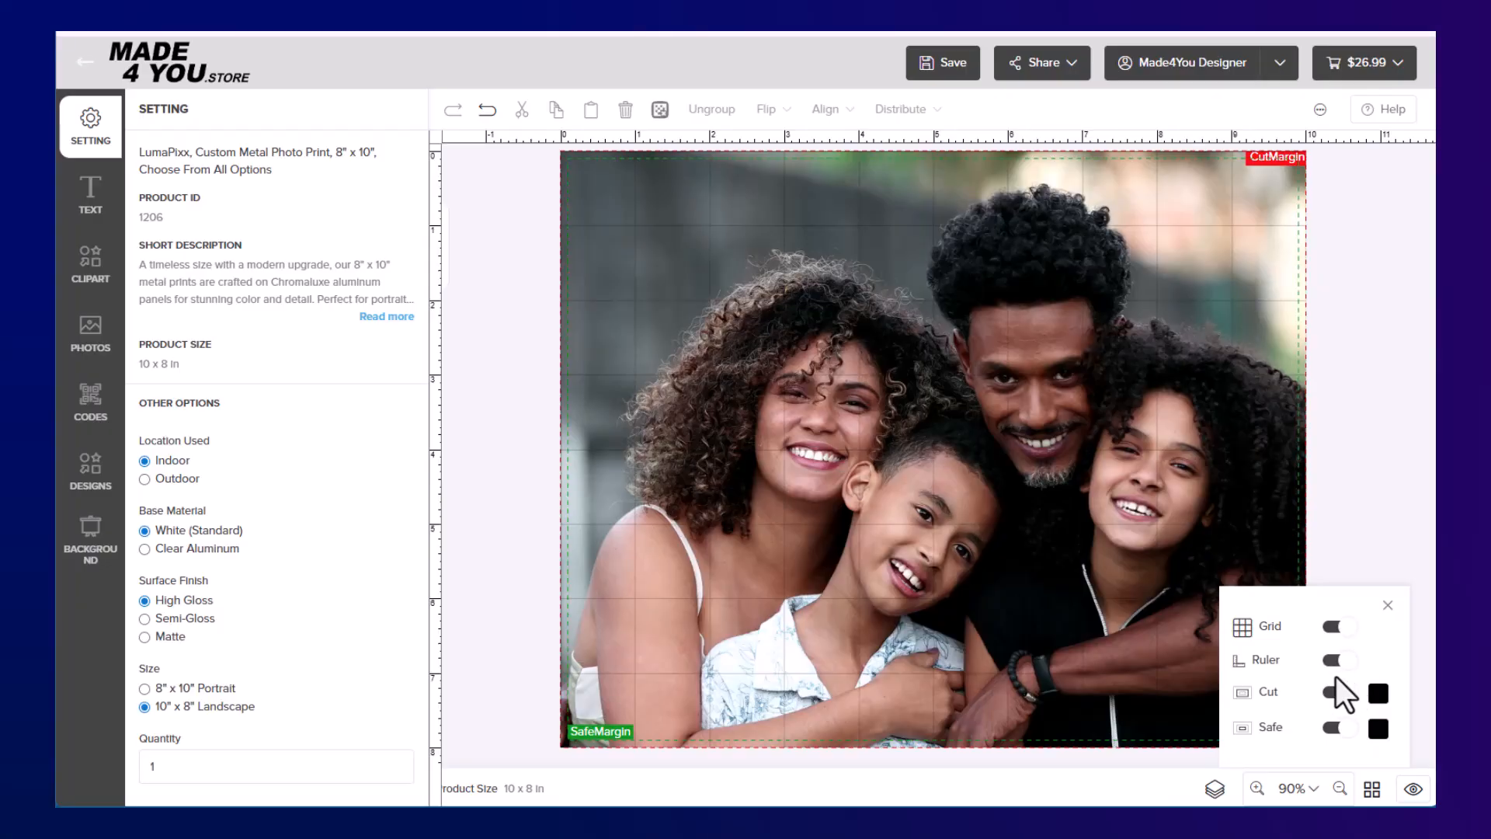
pyautogui.click(1333, 661)
pyautogui.click(1335, 627)
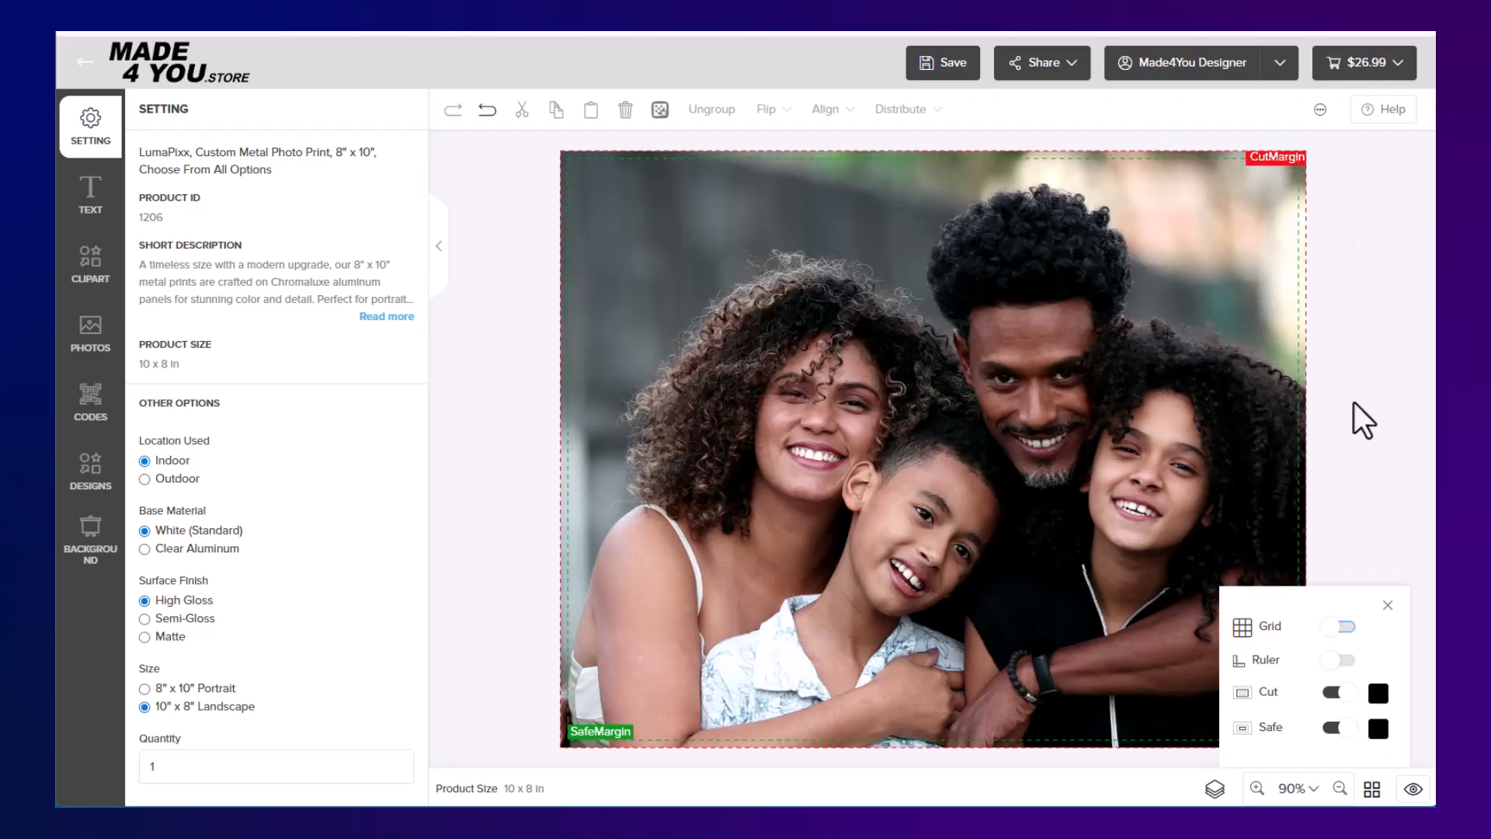
pyautogui.click(1388, 605)
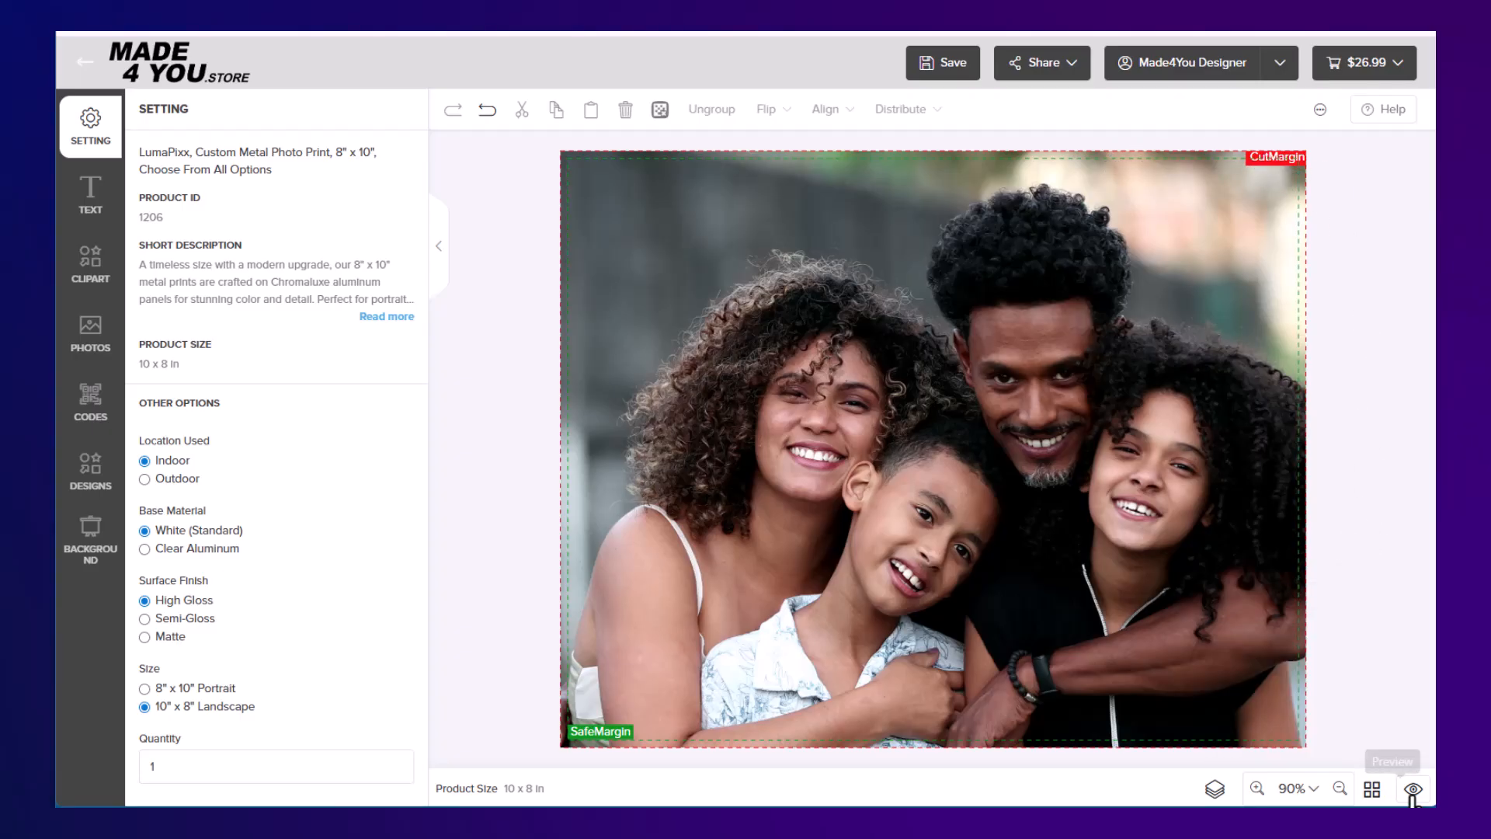
# Preview the finished photo print and view the help guidelines on keyboard shortcuts and margins
pyautogui.click(1413, 788)
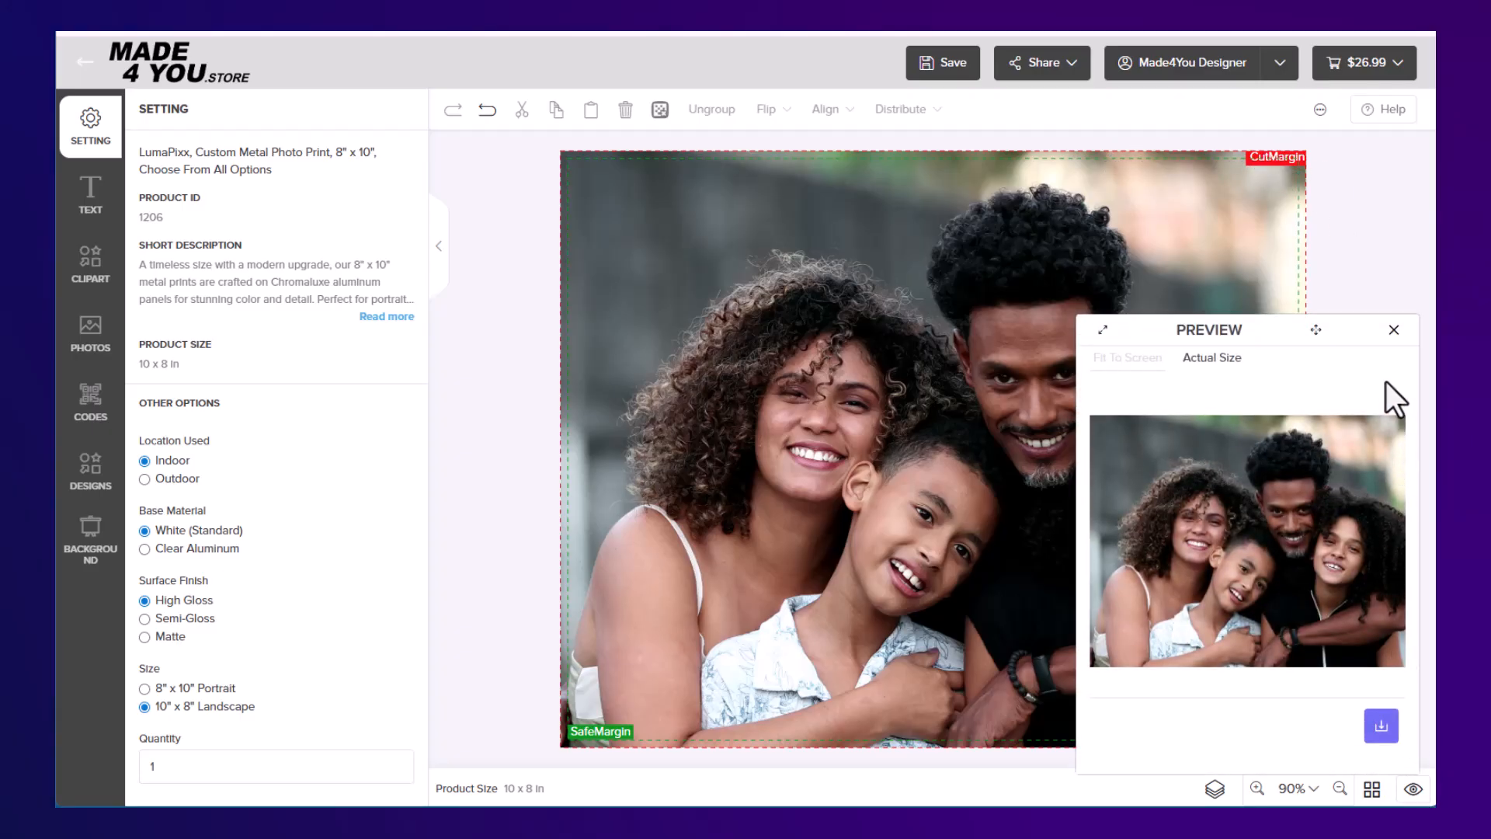
pyautogui.click(1395, 334)
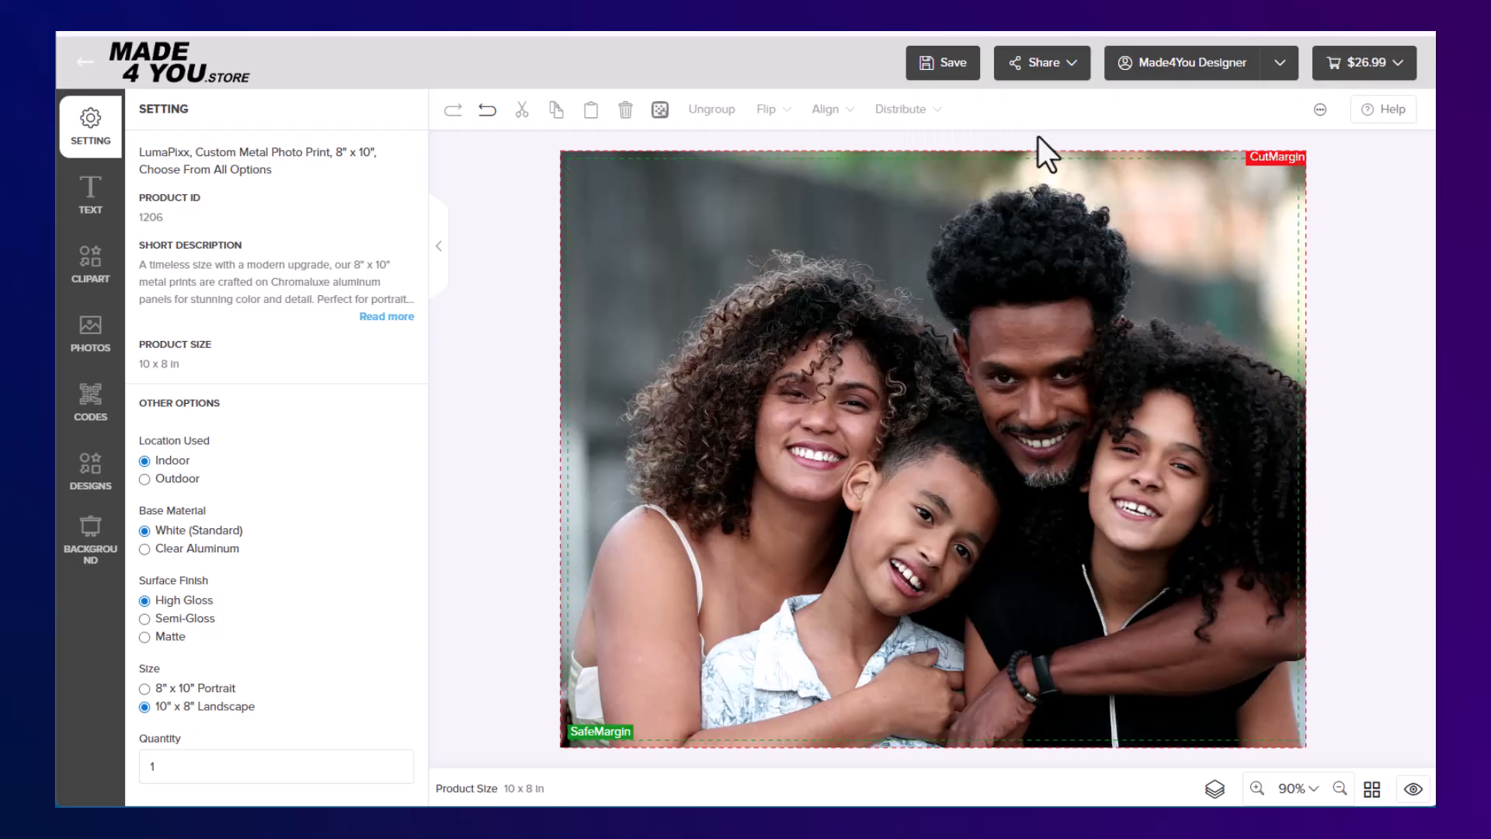
pyautogui.click(1393, 117)
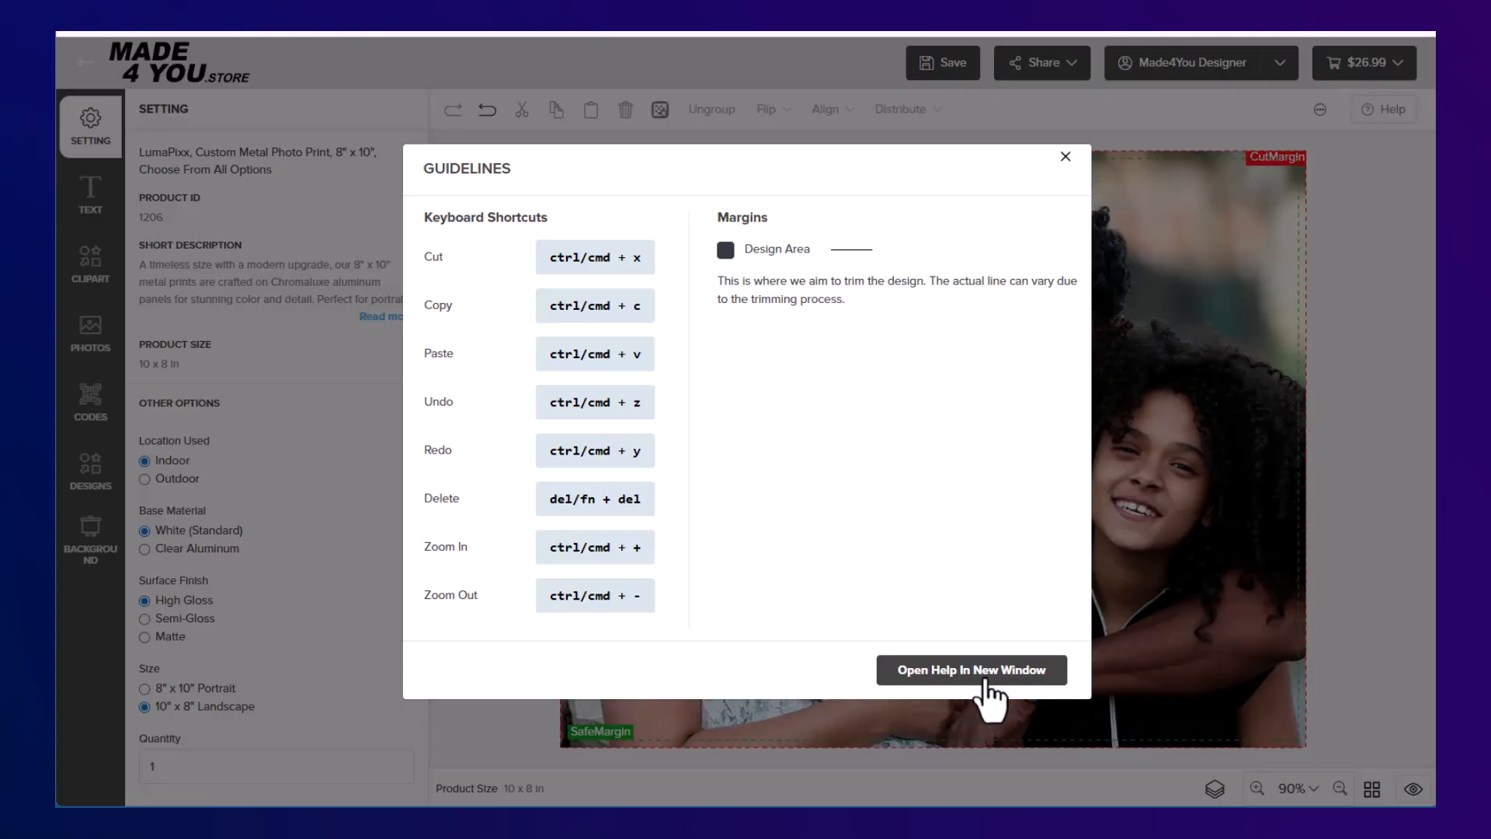
pyautogui.click(1066, 157)
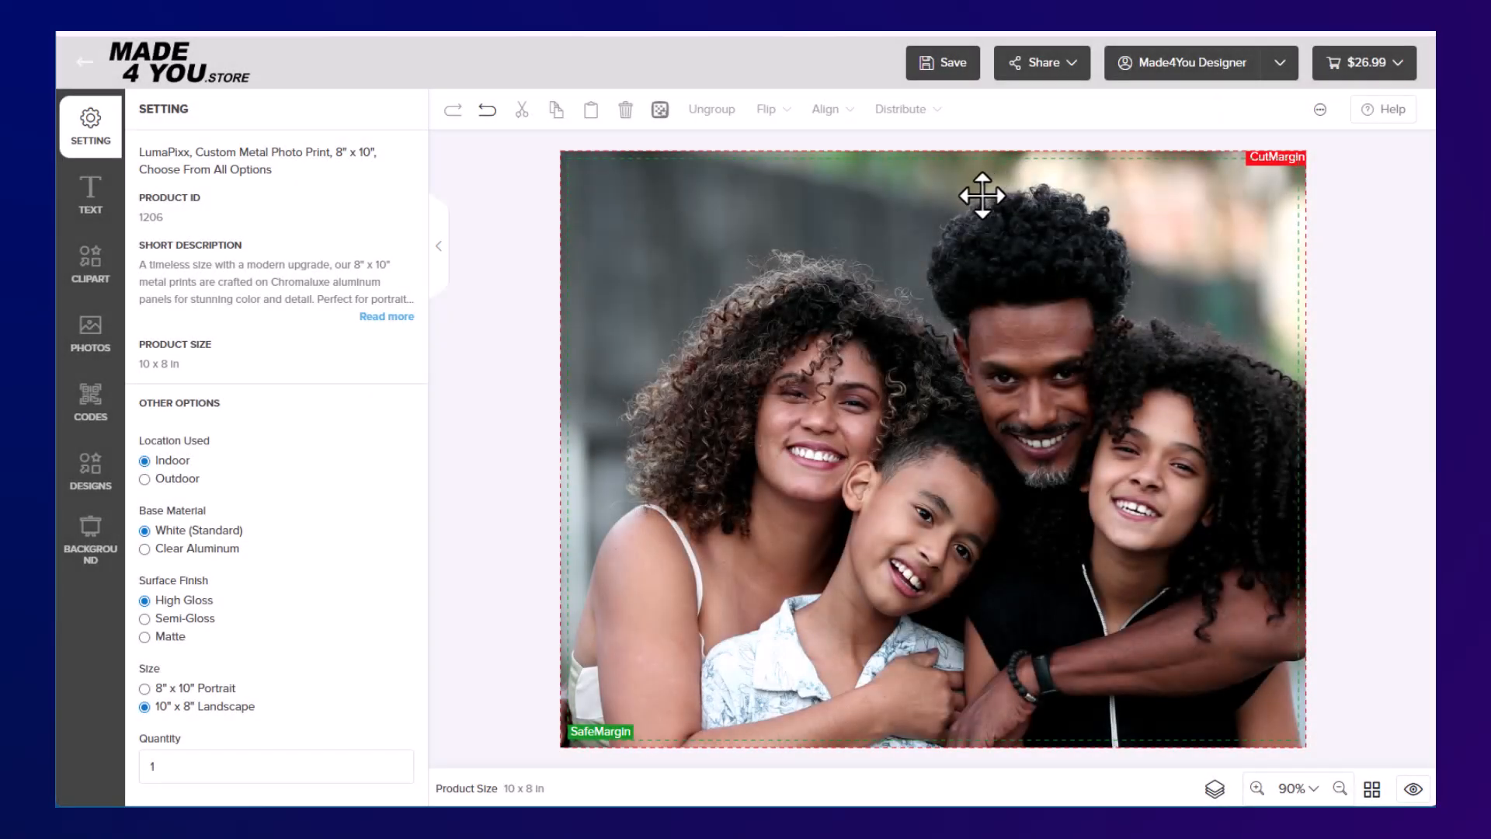